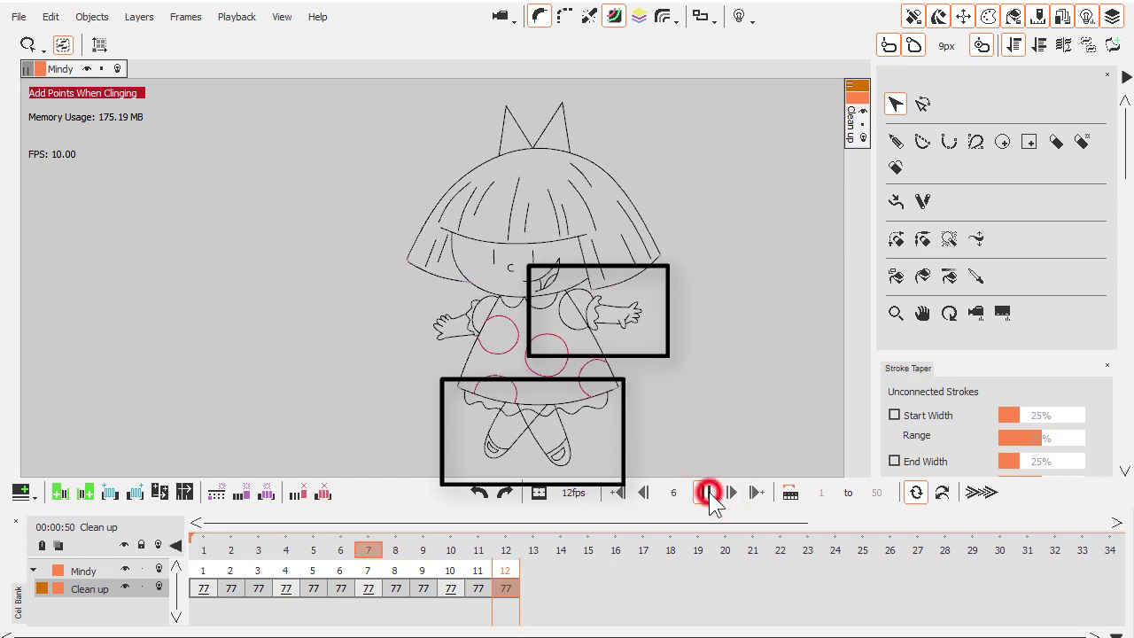
On frame 1 of the Clean up layer, make the petticoat's wavy hem stroke hide strokes on its dress-facing side.
left_click(709, 493)
left_click(207, 590)
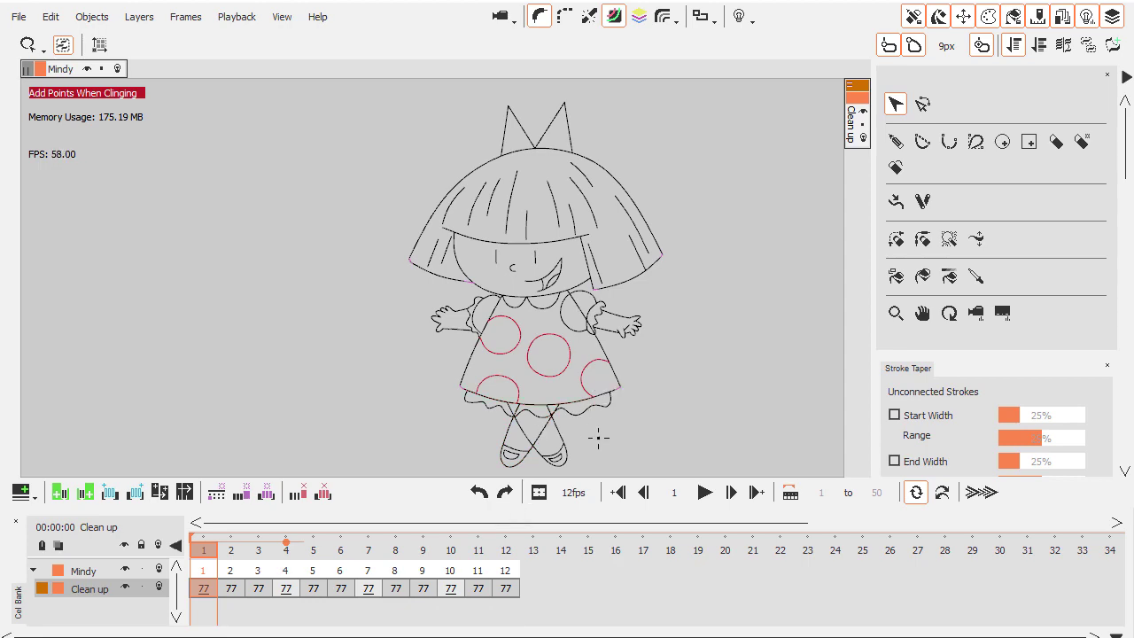
scroll(598, 437, "up", 5)
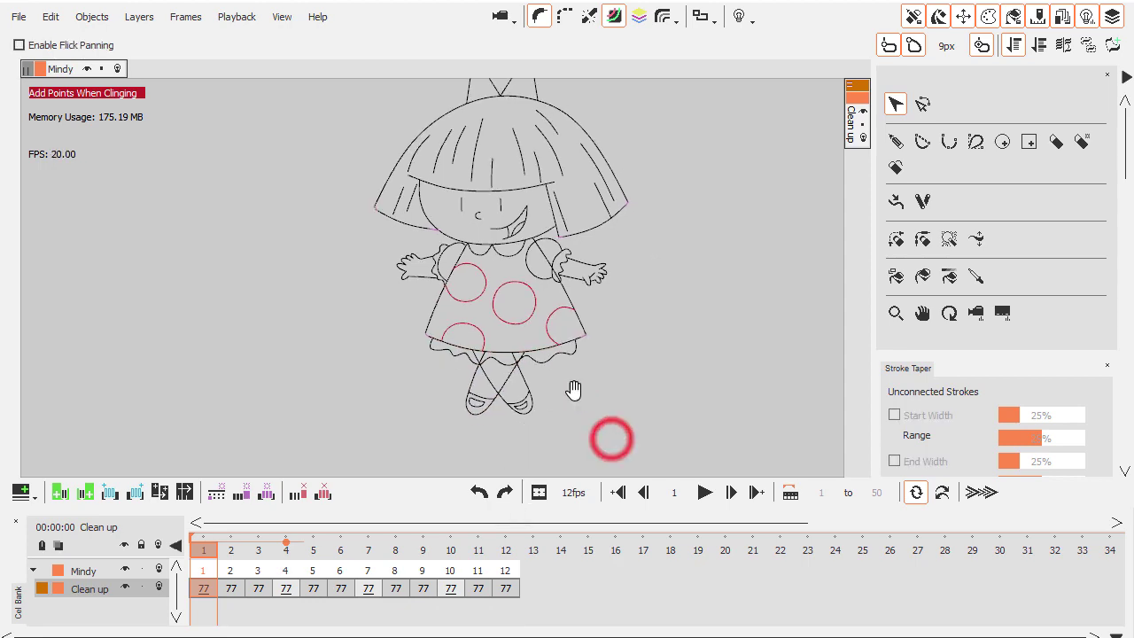
mouse_move(203, 551)
left_mouse_down()
mouse_move(414, 563)
mouse_move(203, 562)
left_mouse_up()
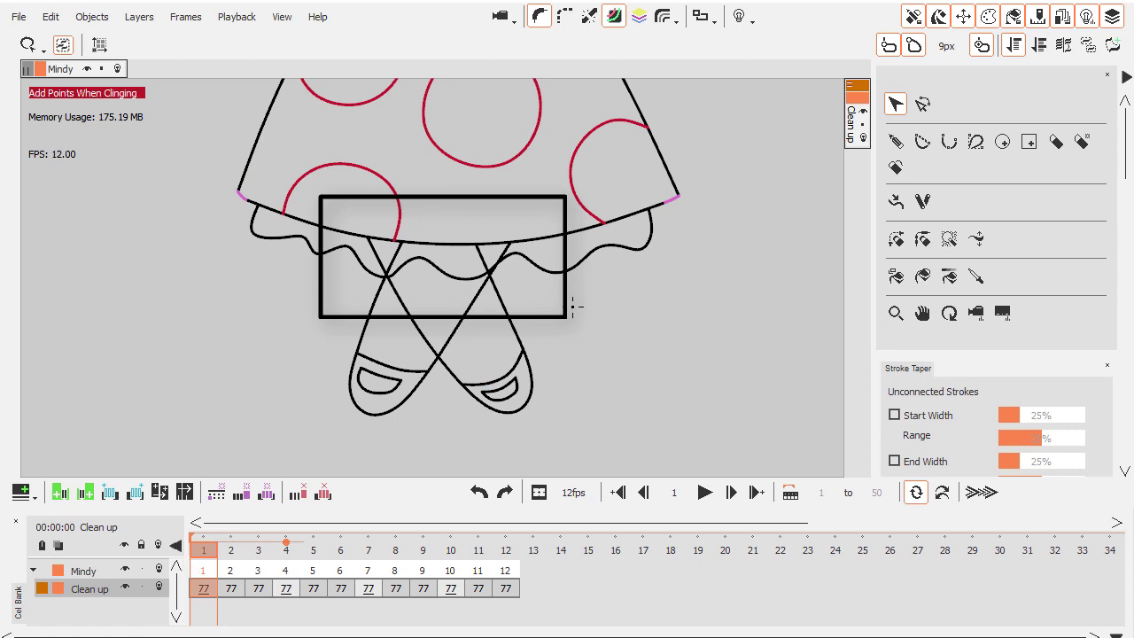
left_click(567, 255)
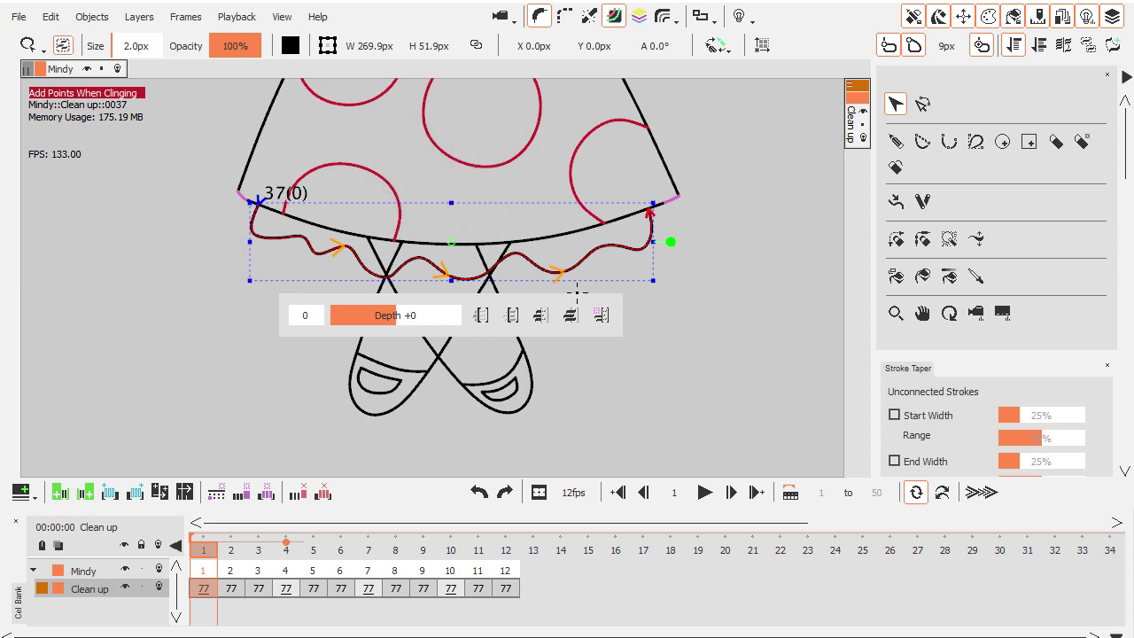
left_click(481, 317)
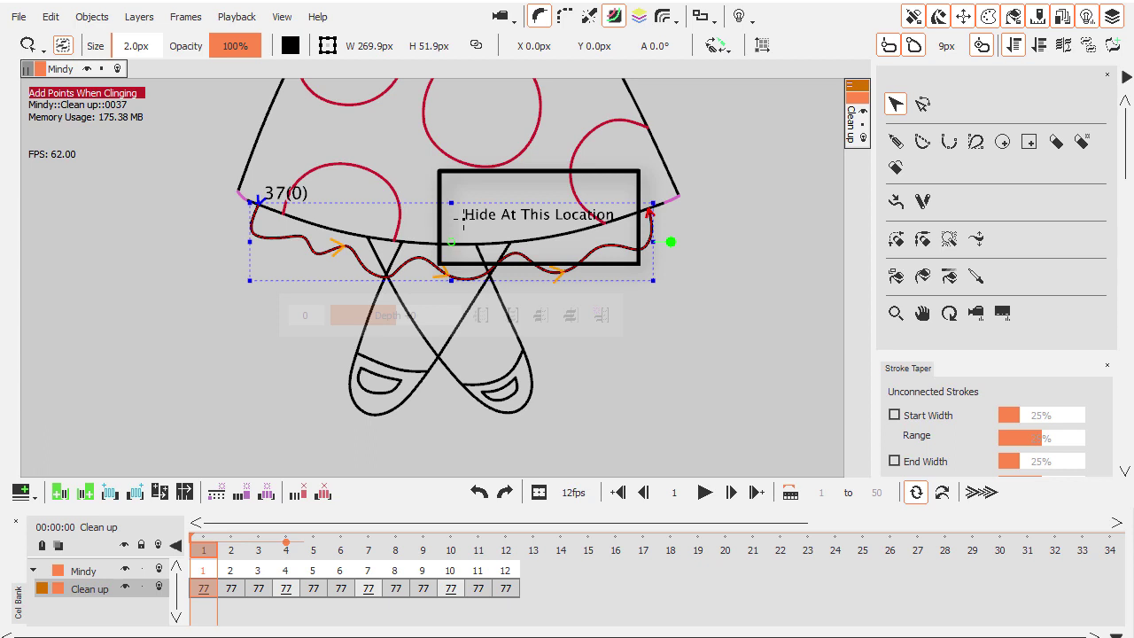
left_click(463, 219)
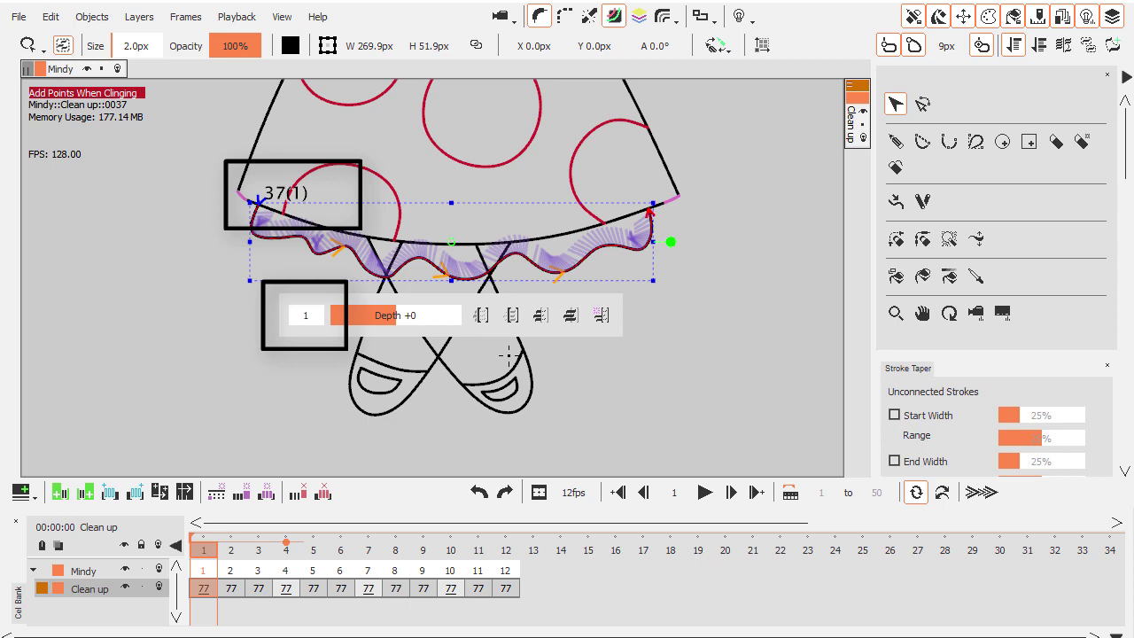
left_click(638, 385)
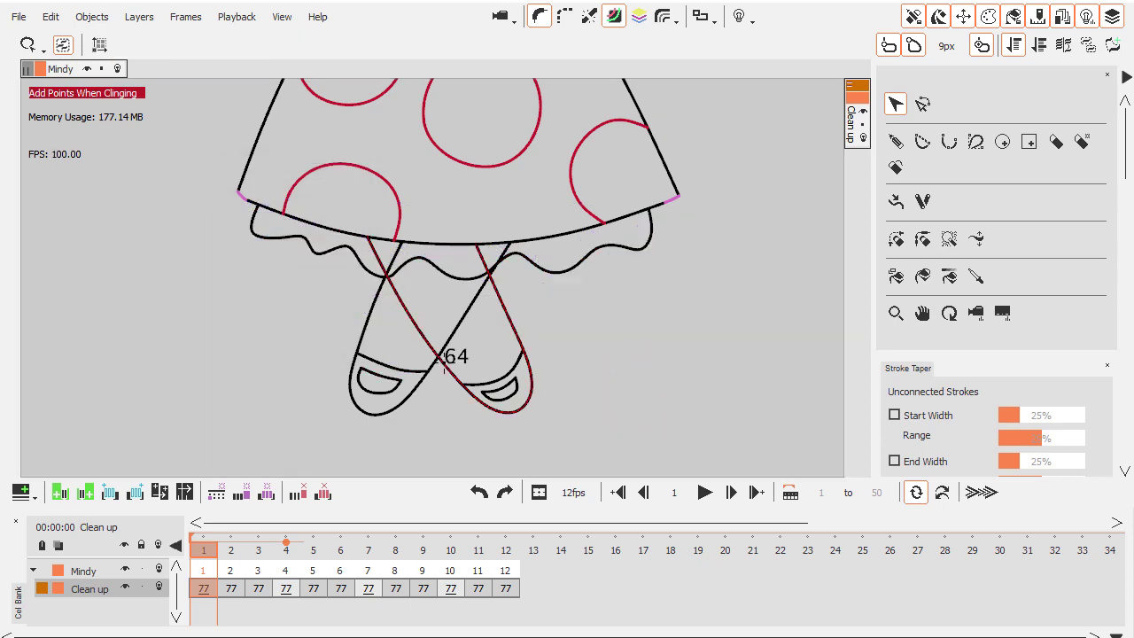
Mark the front leg's outline as an occluded stroke.
left_click(377, 323)
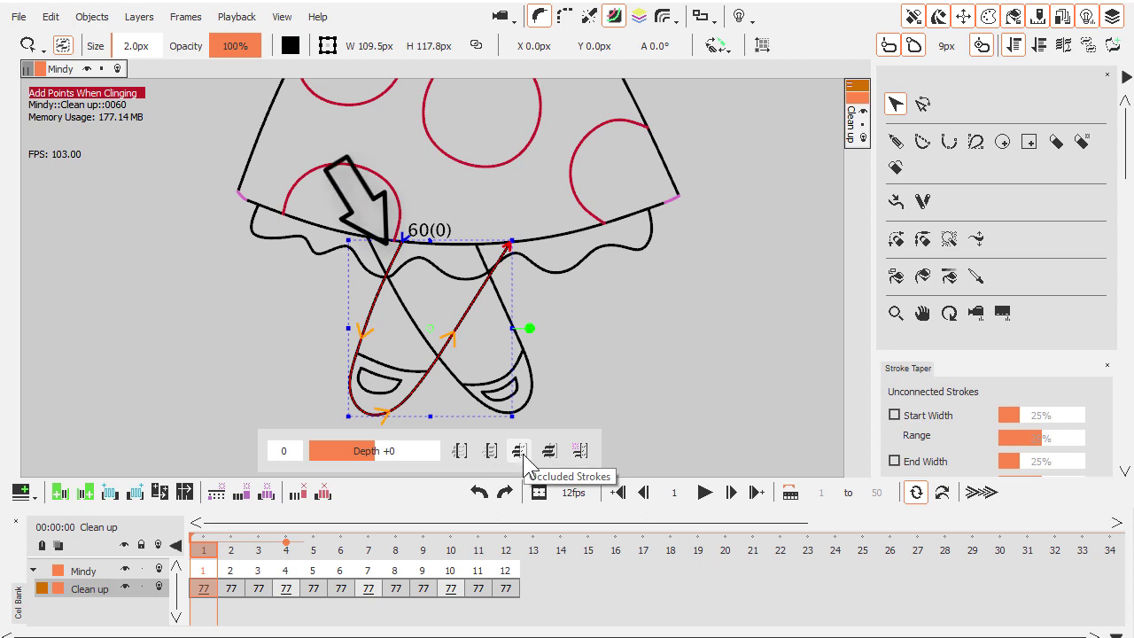
left_click(520, 452)
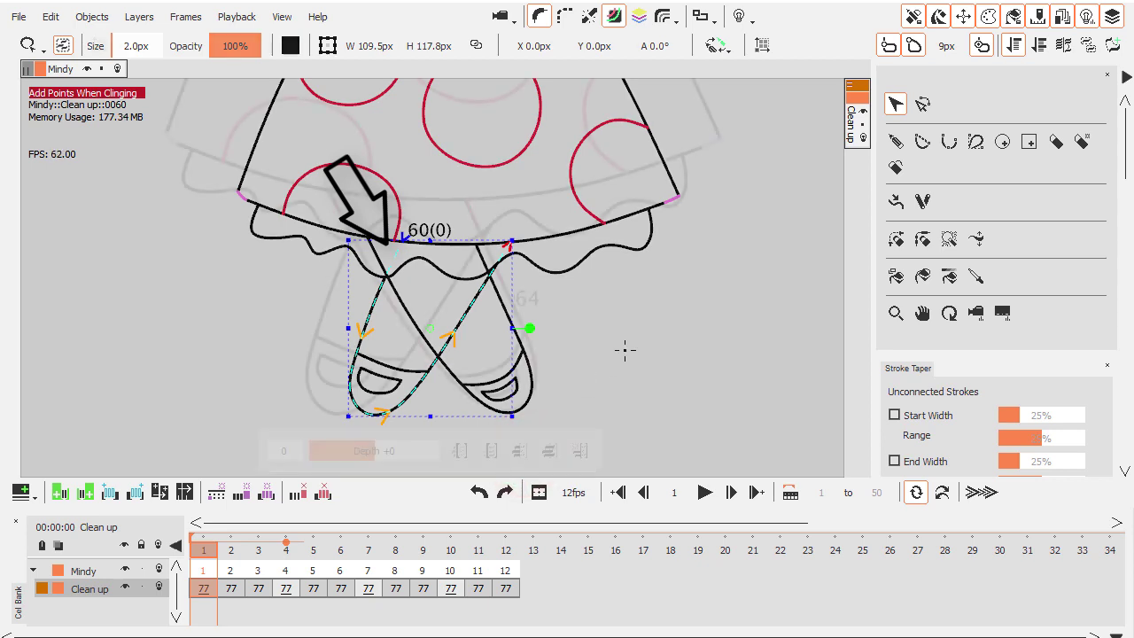
scroll(625, 350, "up", 2)
left_click(623, 349)
Make the front leg's outline hide the occluded strokes that lie inside the leg.
left_click(324, 291)
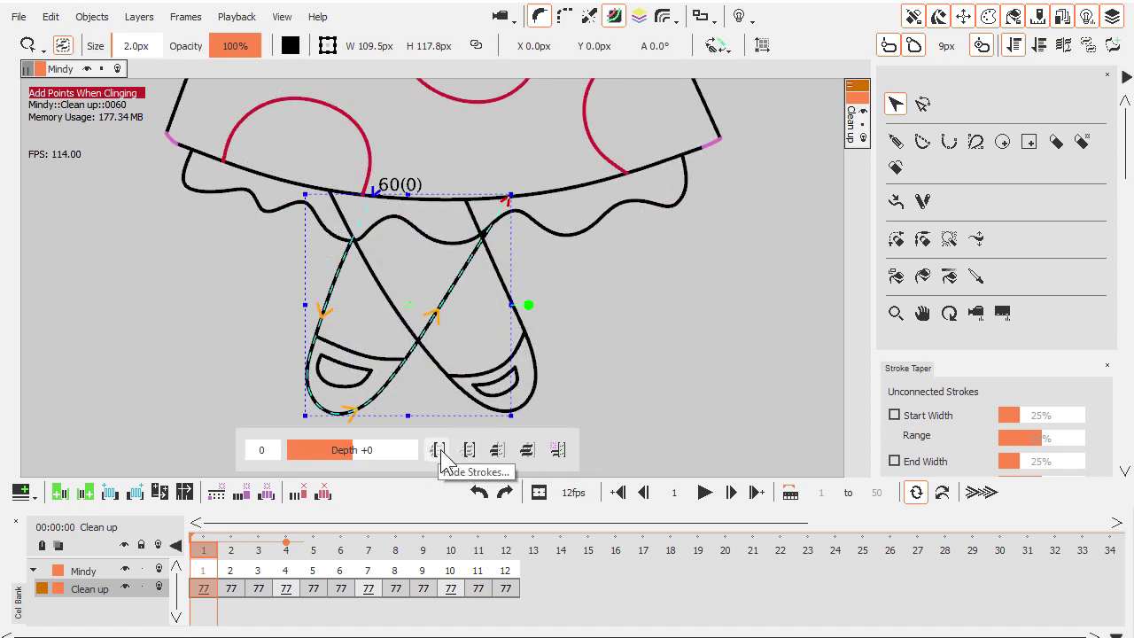
left_click(438, 450)
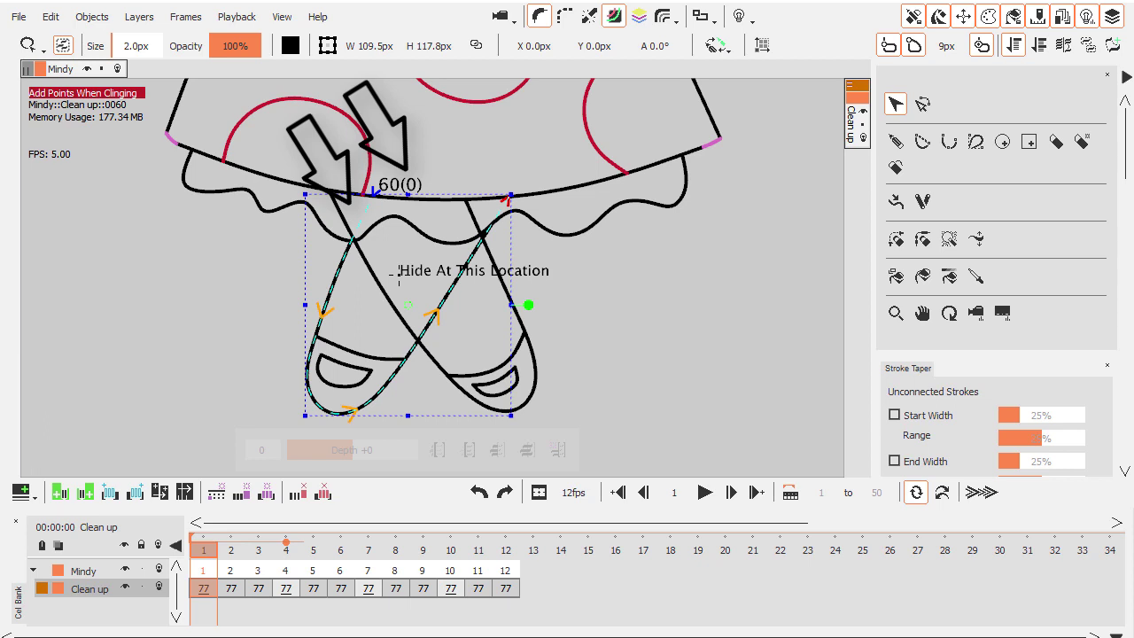
left_click(399, 274)
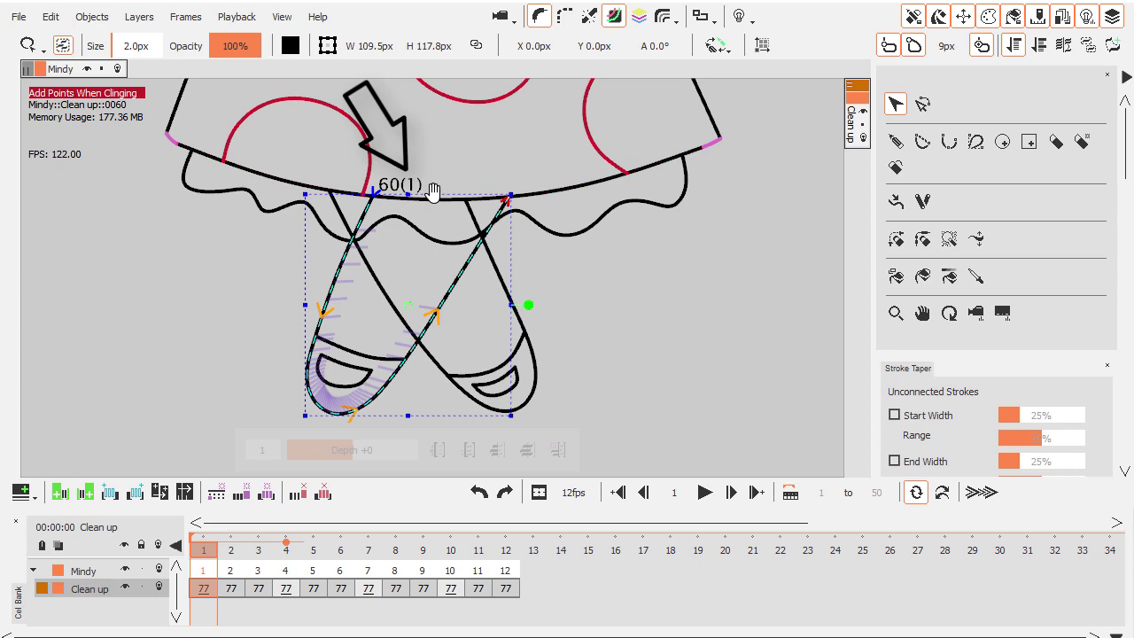
left_click(552, 284)
Set the depth of the petticoat's wavy hem stroke to +1, so it also covers the front leg.
left_click(570, 224)
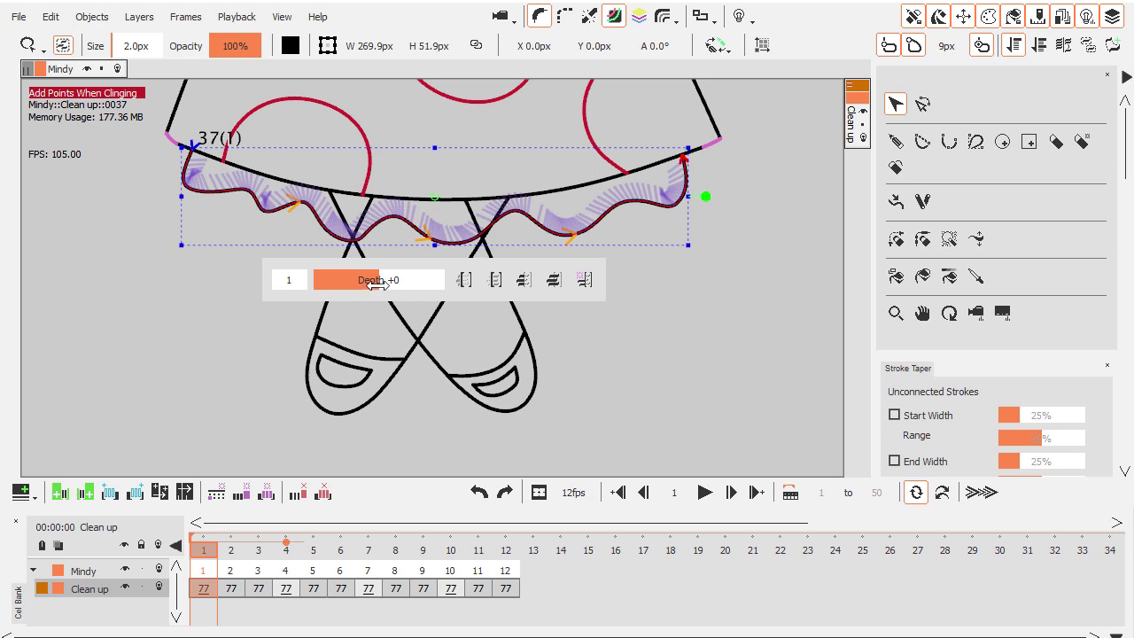
left_click_drag(377, 284, 379, 284)
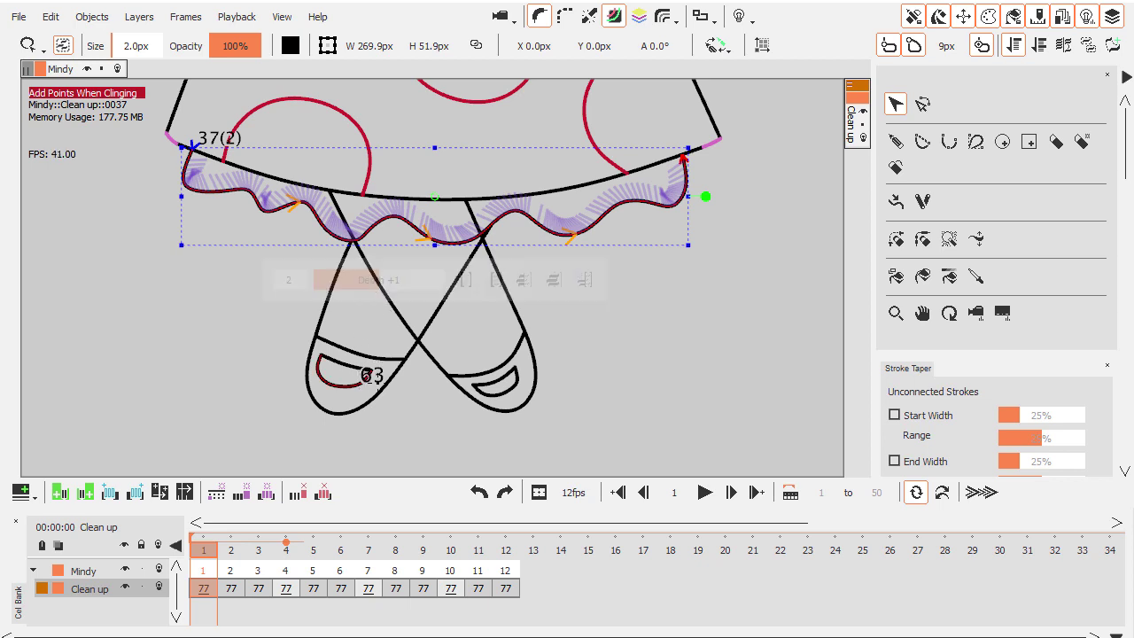
left_click(262, 325)
left_click(309, 299)
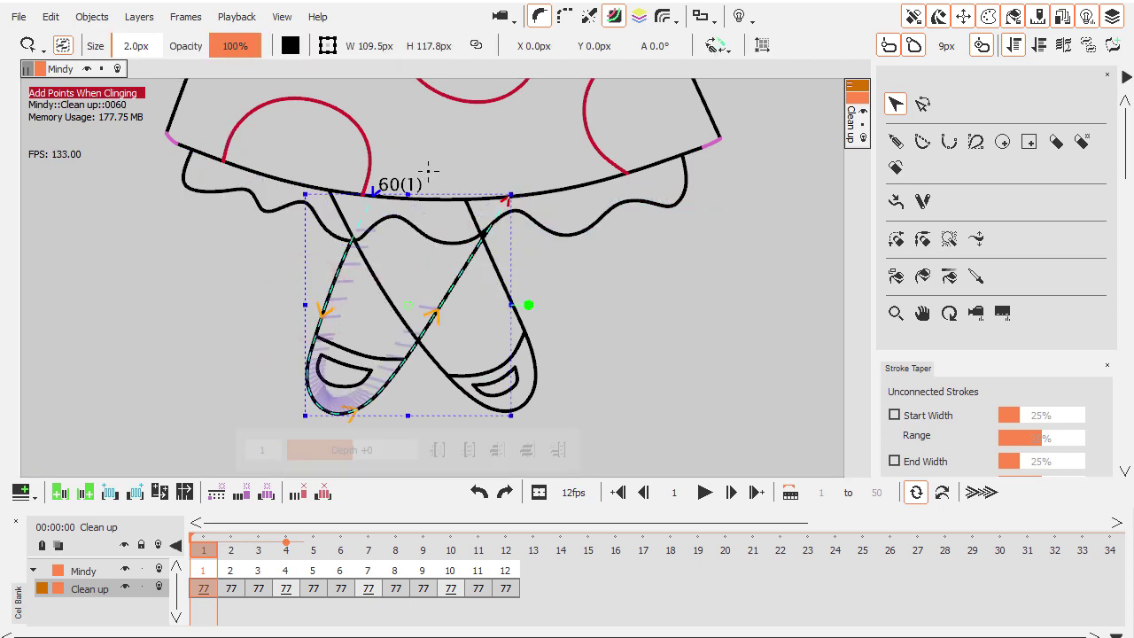
left_click(608, 317)
Mark the rear leg's outline as an occluded stroke and inspect its hidden parts.
left_click(452, 355)
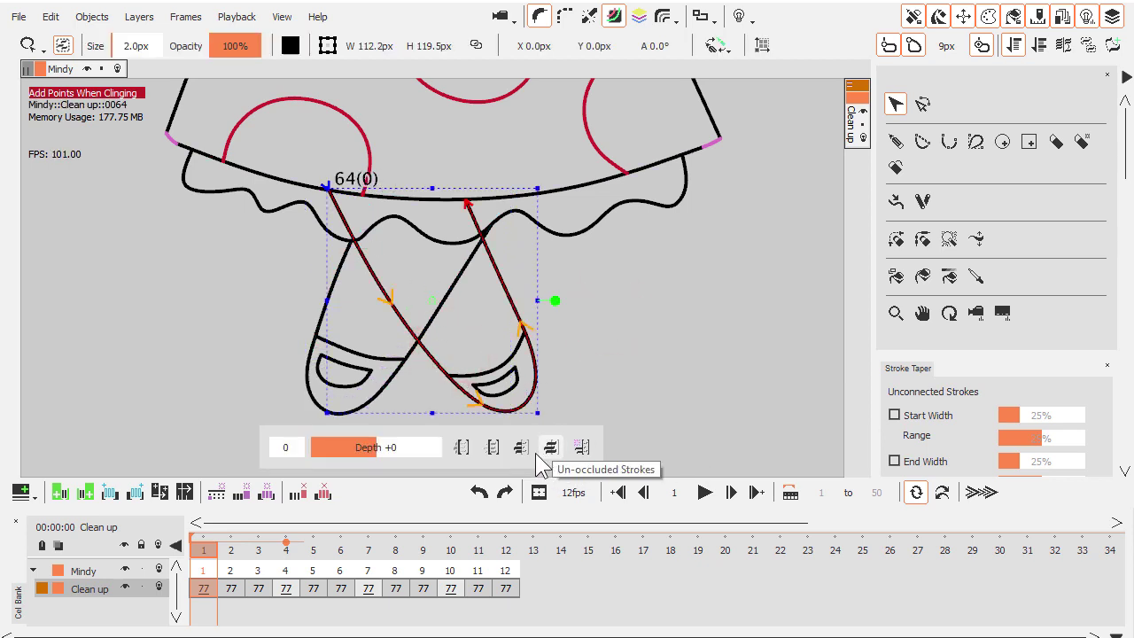
left_click(521, 449)
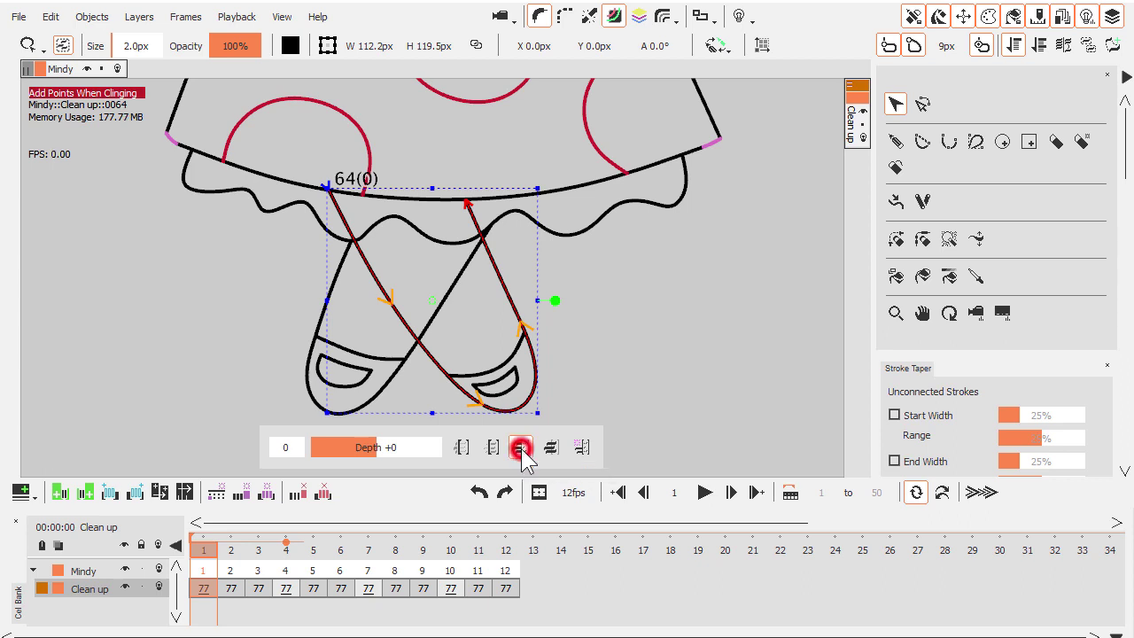
left_click(629, 295)
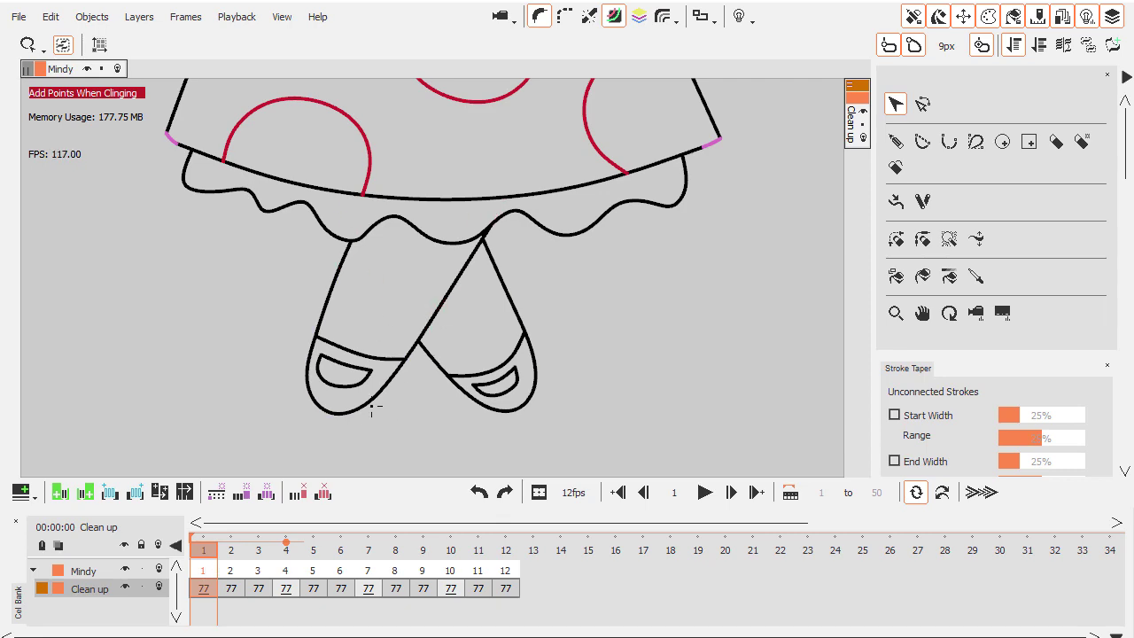
mouse_move(205, 548)
left_mouse_down()
mouse_move(471, 559)
mouse_move(204, 574)
left_mouse_up()
left_click(437, 354)
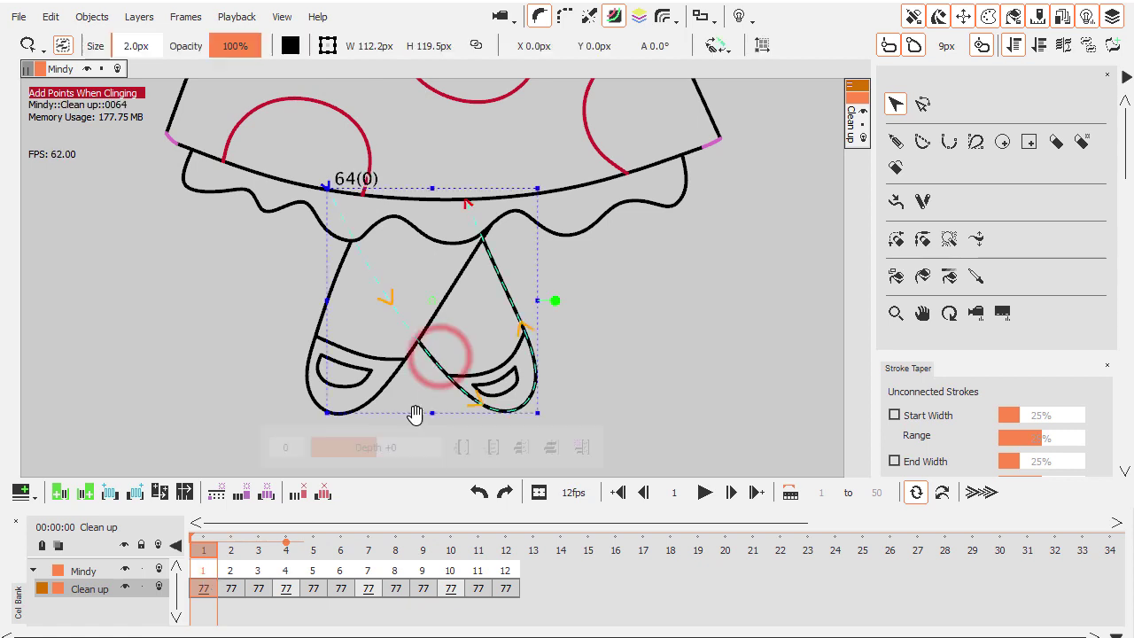
left_click(209, 405)
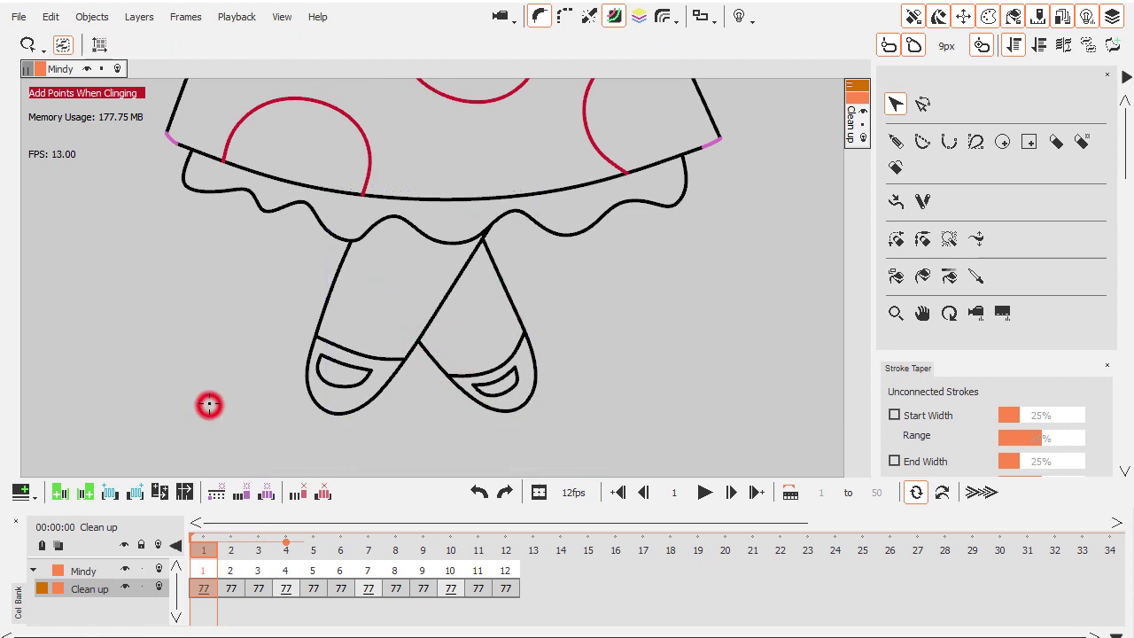
Transfer frame 1's boundary stroke settings to the other frames and review the legs on frames 1 to 3.
right_click(203, 588)
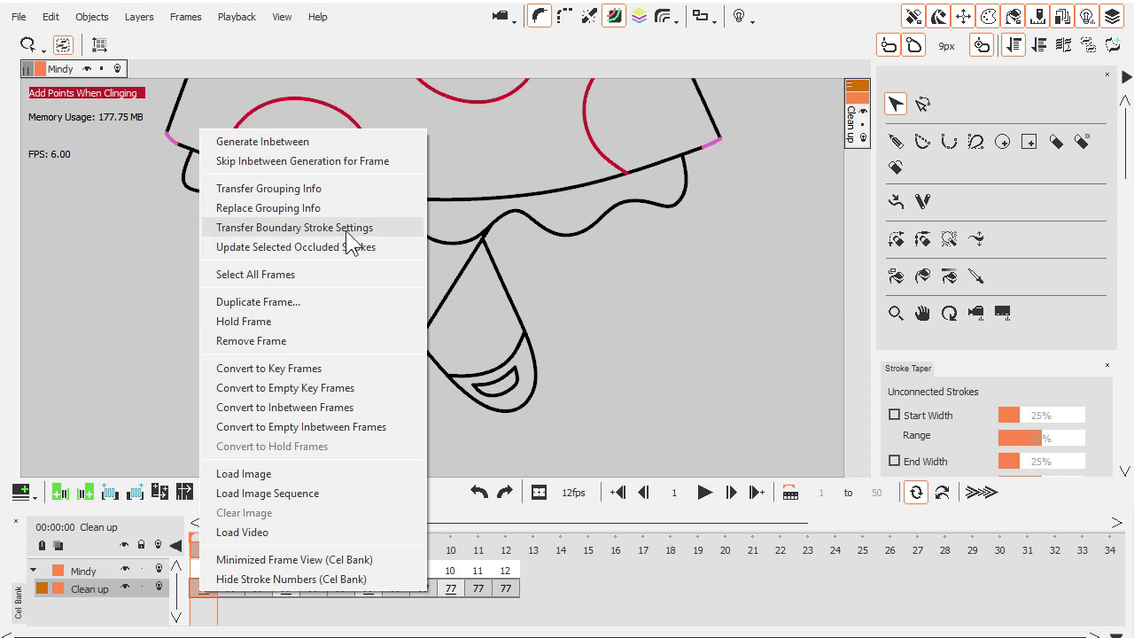
left_click(348, 233)
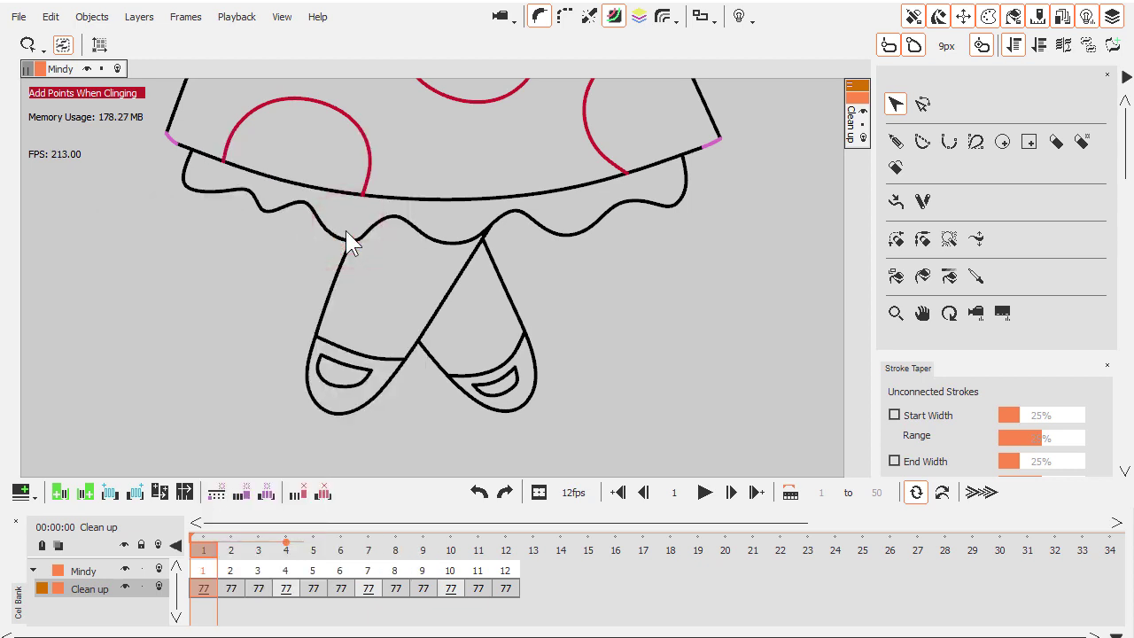
mouse_move(203, 550)
left_mouse_down()
mouse_move(503, 560)
mouse_move(240, 565)
left_mouse_up()
mouse_move(205, 567)
left_mouse_down()
mouse_move(284, 568)
mouse_move(265, 575)
left_mouse_up()
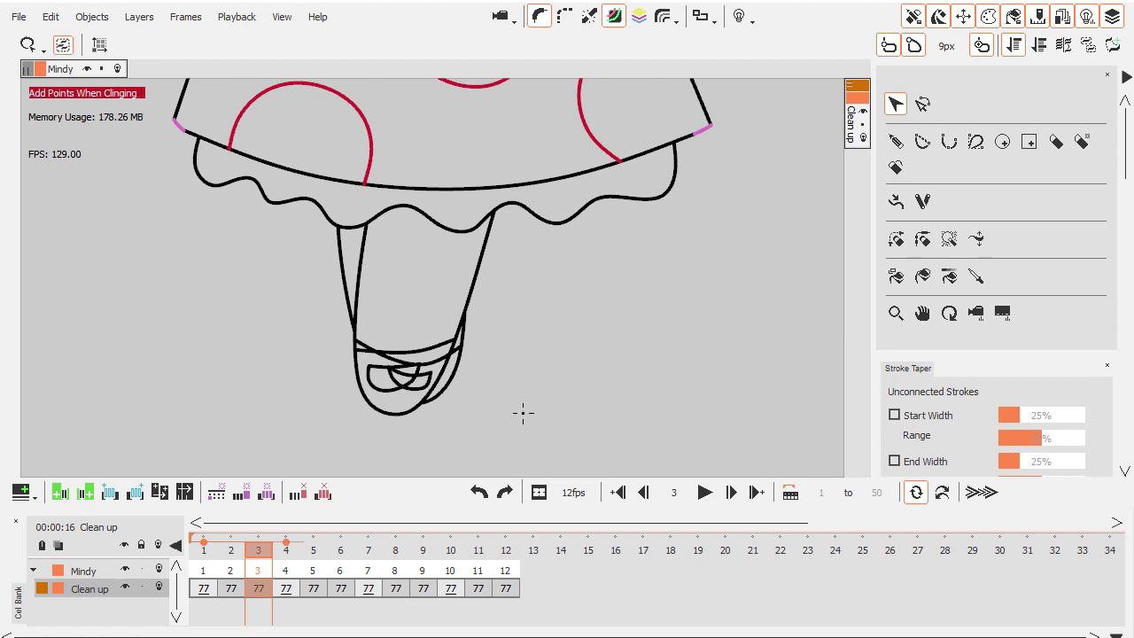
left_click_drag(264, 556, 204, 571)
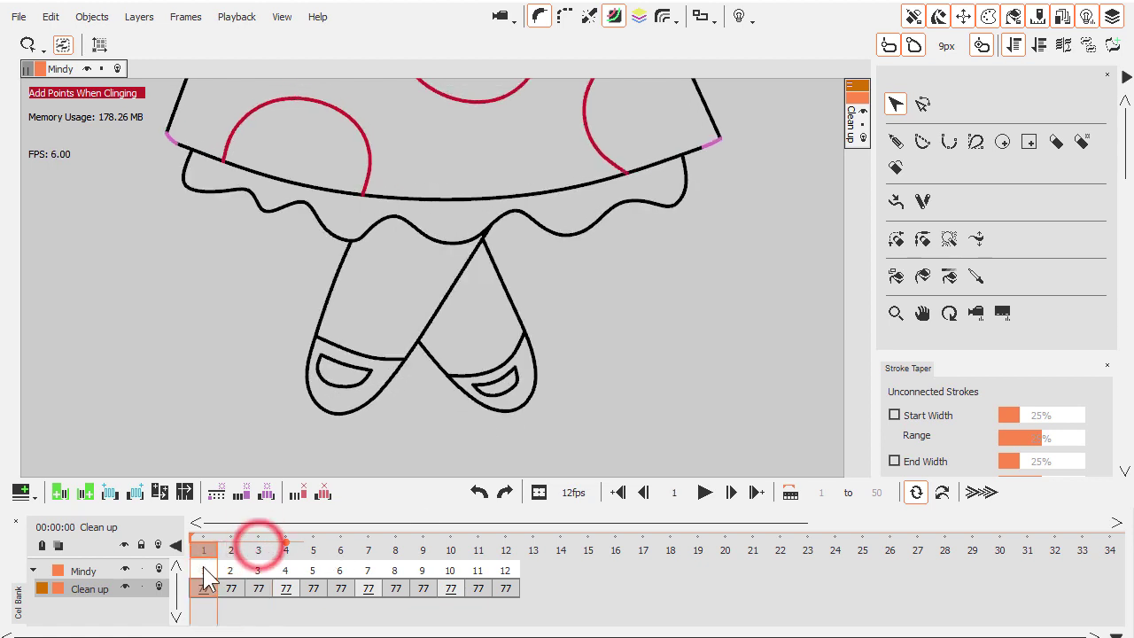
On frame 1, mark the three shoe detail strokes of the rear leg as occluded strokes.
left_click(489, 364)
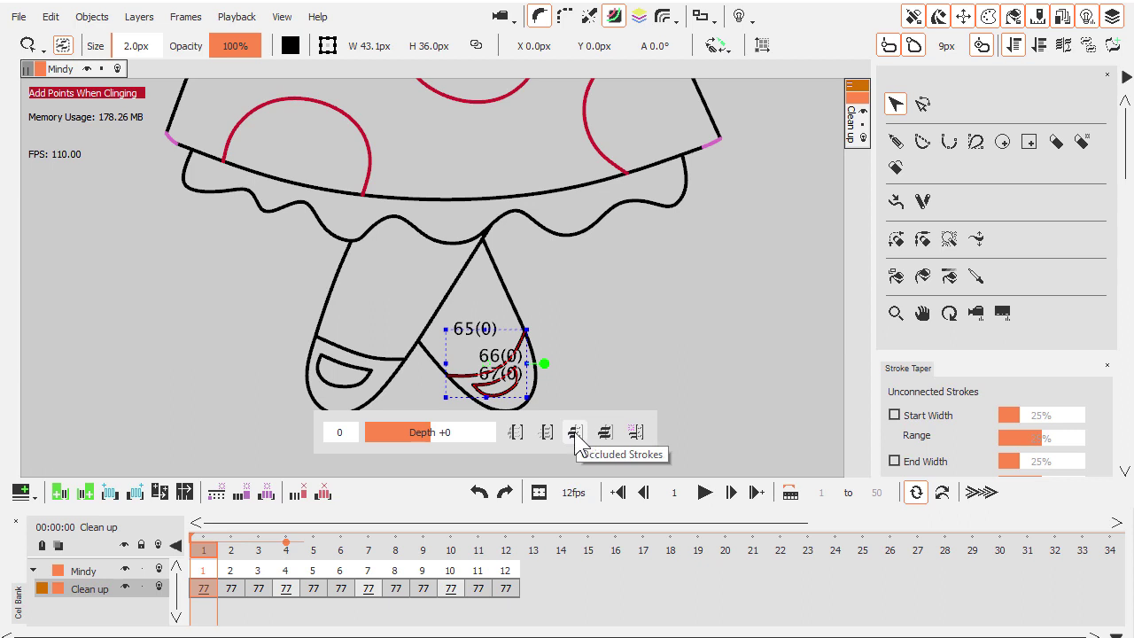
left_click(575, 433)
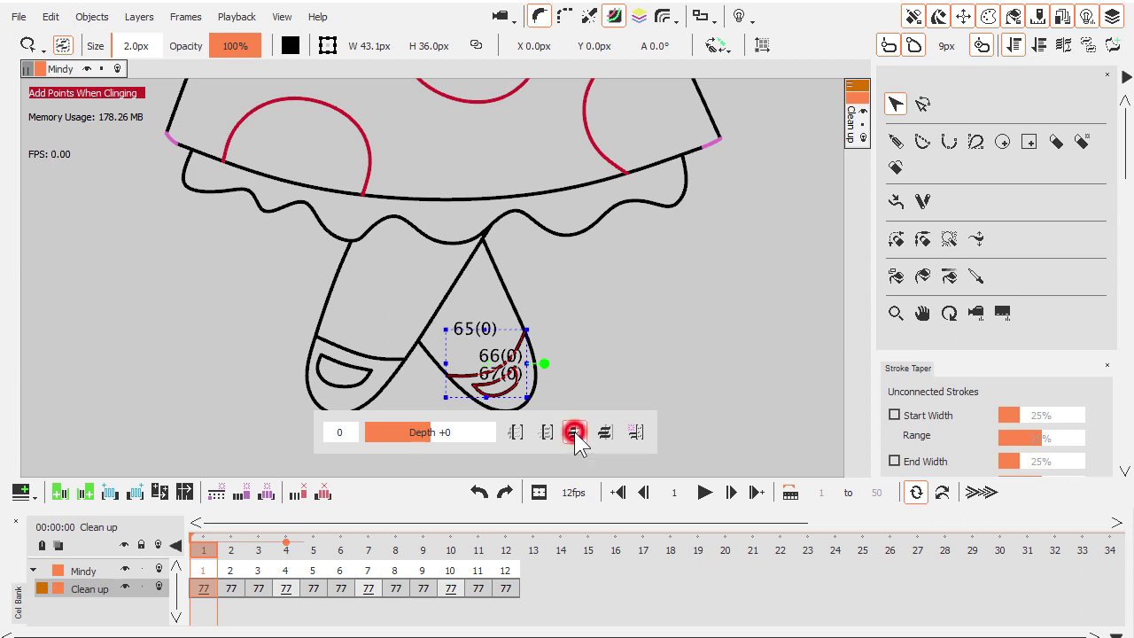
left_click(581, 381)
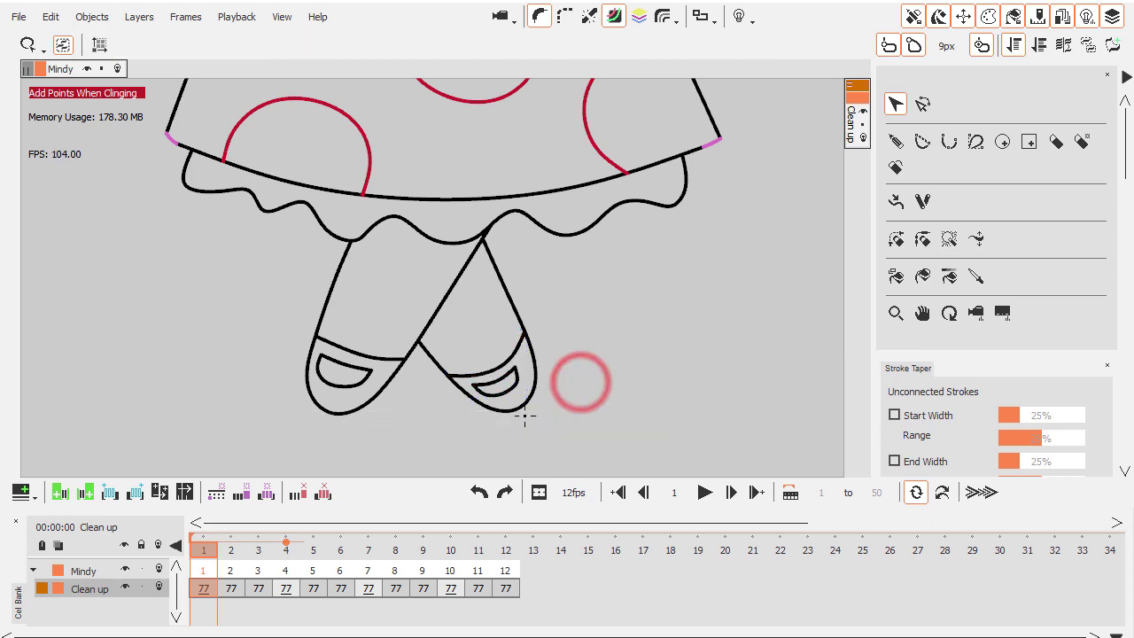
Transfer the boundary stroke settings from frame 1 again to pass on the shoe strokes' occlusion.
right_click(213, 596)
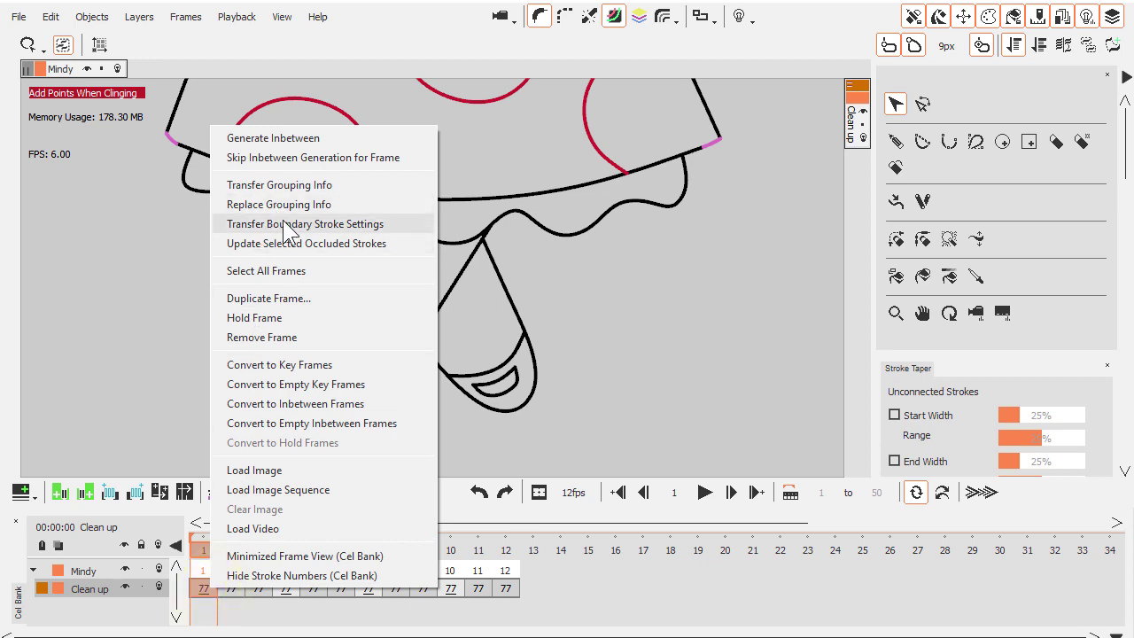
left_click(284, 223)
mouse_move(205, 557)
left_mouse_down()
mouse_move(395, 570)
mouse_move(506, 562)
mouse_move(226, 580)
mouse_move(215, 571)
left_mouse_up()
Examine where the sleeve and arm overlap the dress edge on frames 1 and 4.
scroll(633, 280, "down", 2)
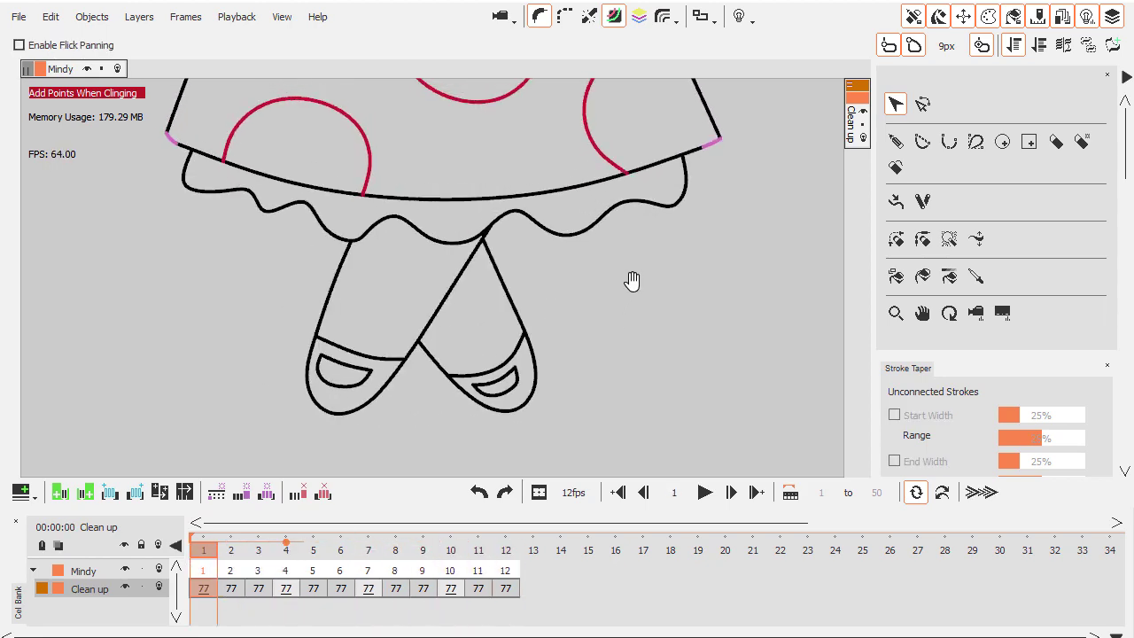
left_click_drag(633, 280, 638, 329)
scroll(620, 329, "down", 2)
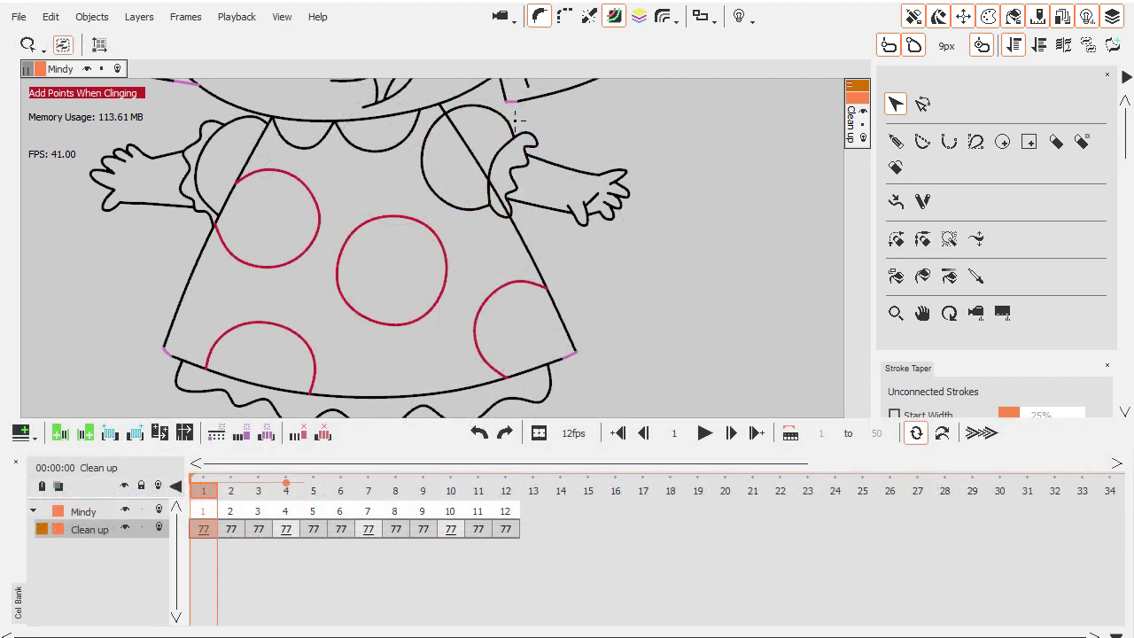
left_click(518, 120)
left_click_drag(518, 119, 534, 160)
left_click(582, 139)
left_click_drag(204, 491, 300, 519)
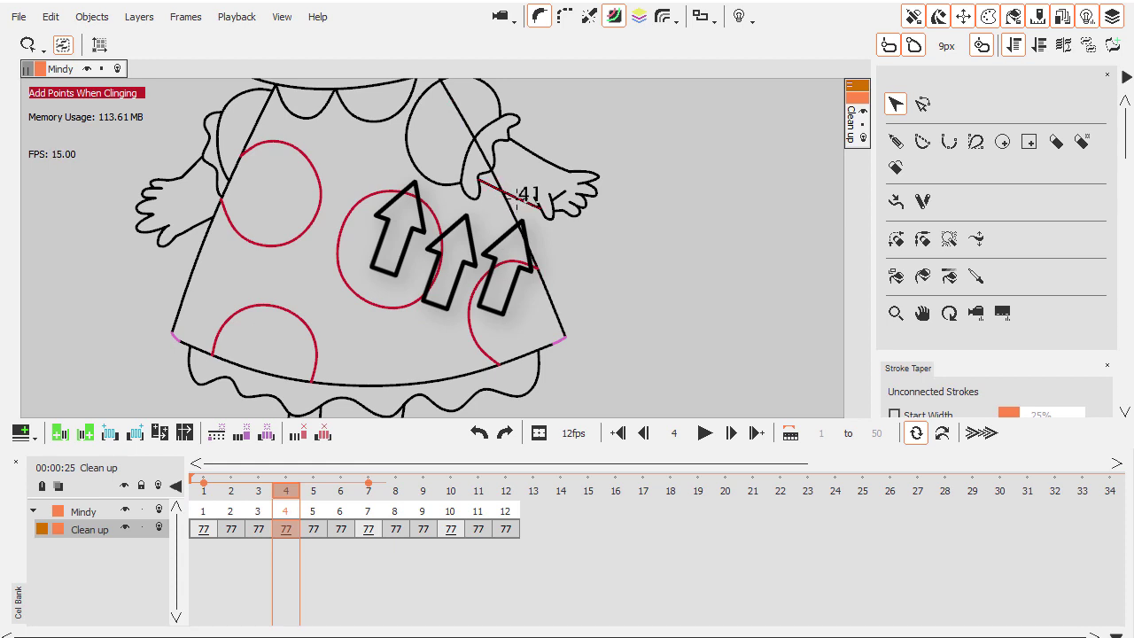
mouse_move(517, 200)
left_mouse_down()
mouse_move(494, 178)
mouse_move(438, 183)
mouse_move(476, 178)
mouse_move(519, 197)
left_mouse_up()
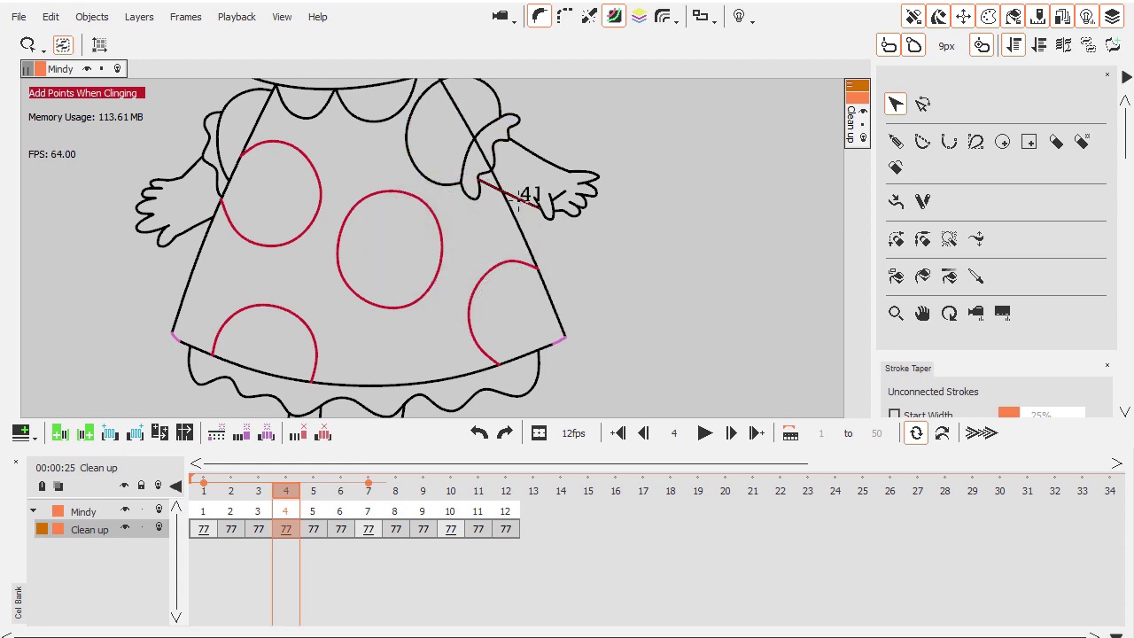
left_click(286, 501)
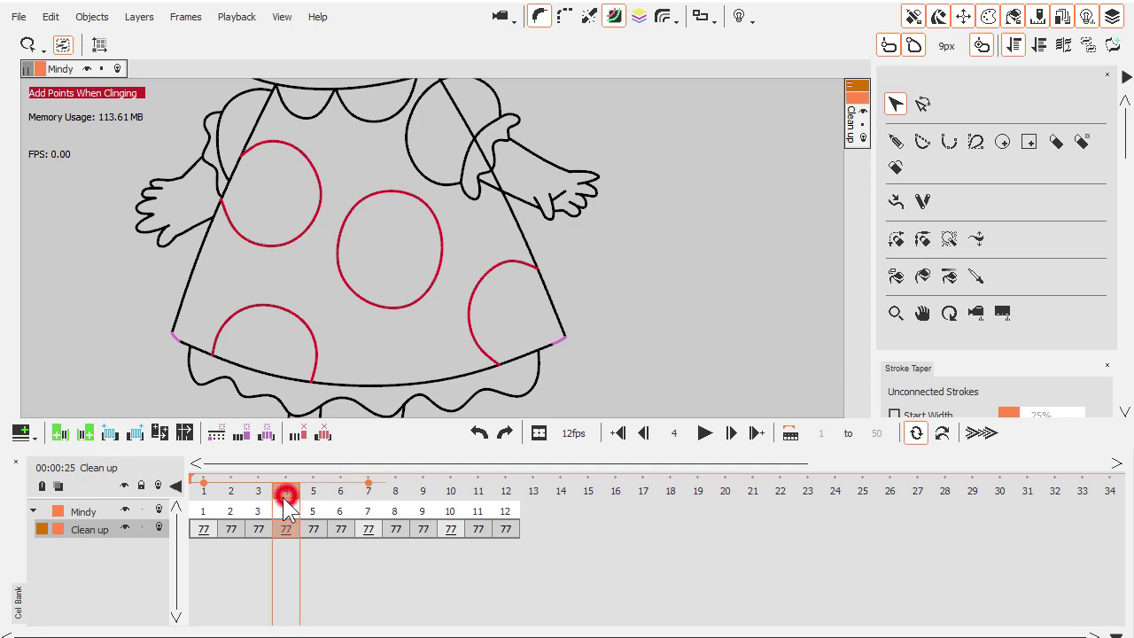
On frame 1, mark the round puff sleeve stroke, the frilly cuff edge and the lower forearm line as boundary strokes.
left_click(203, 526)
key("space")
left_click_drag(562, 266, 575, 304)
key("z")
left_click_drag(414, 288, 408, 357)
left_click(416, 313)
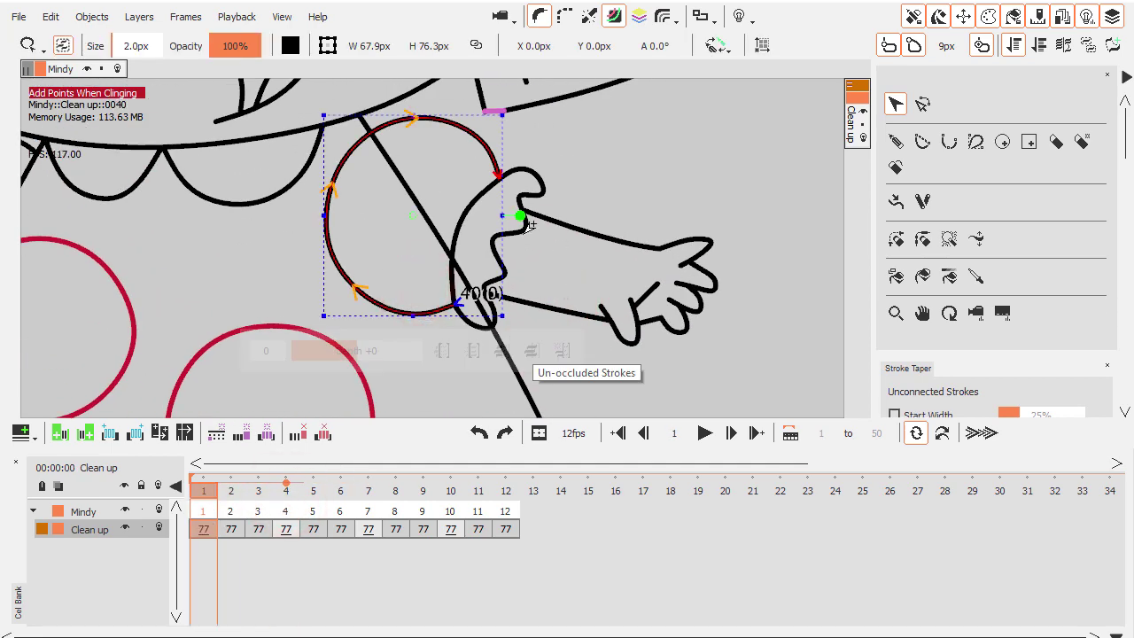
left_click(519, 234, "shift")
left_click(581, 297, "shift")
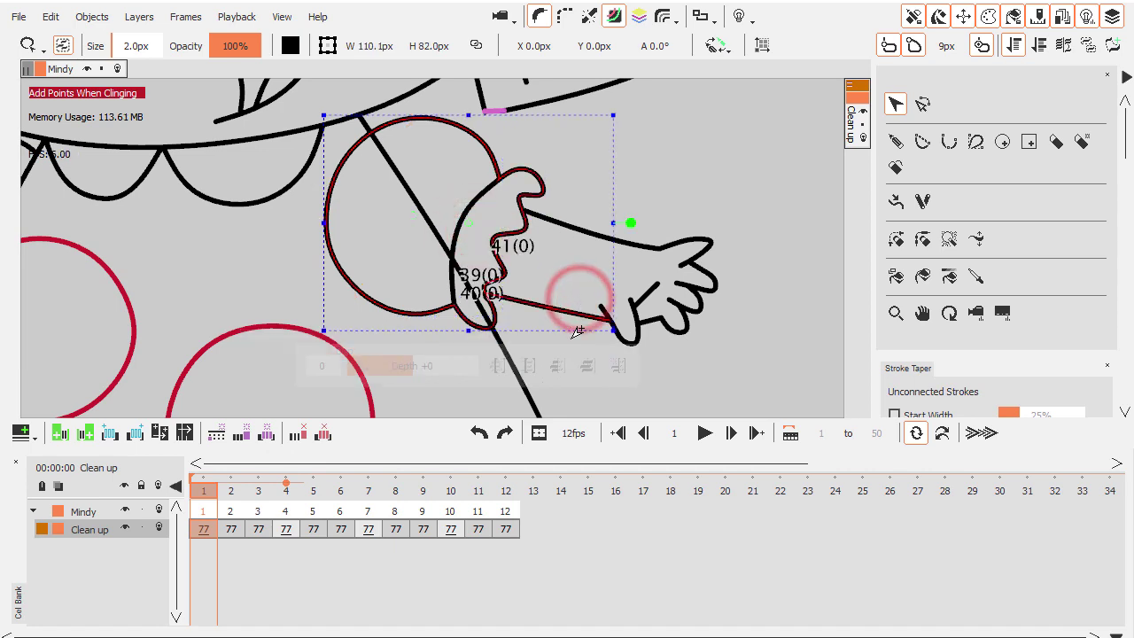
left_click(498, 366)
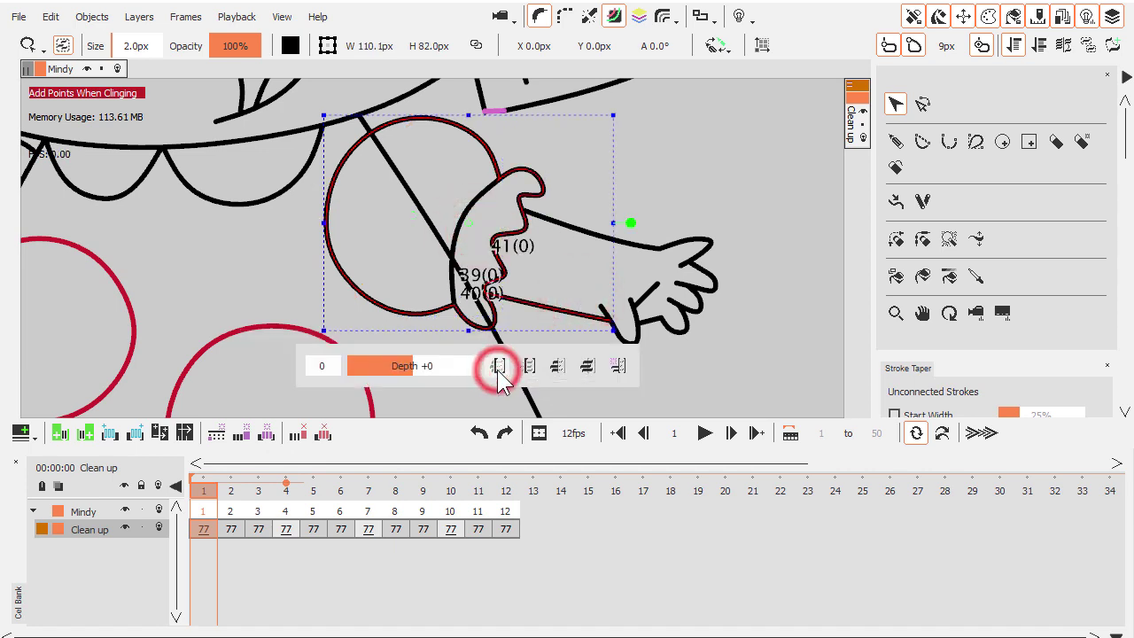
left_click(429, 179)
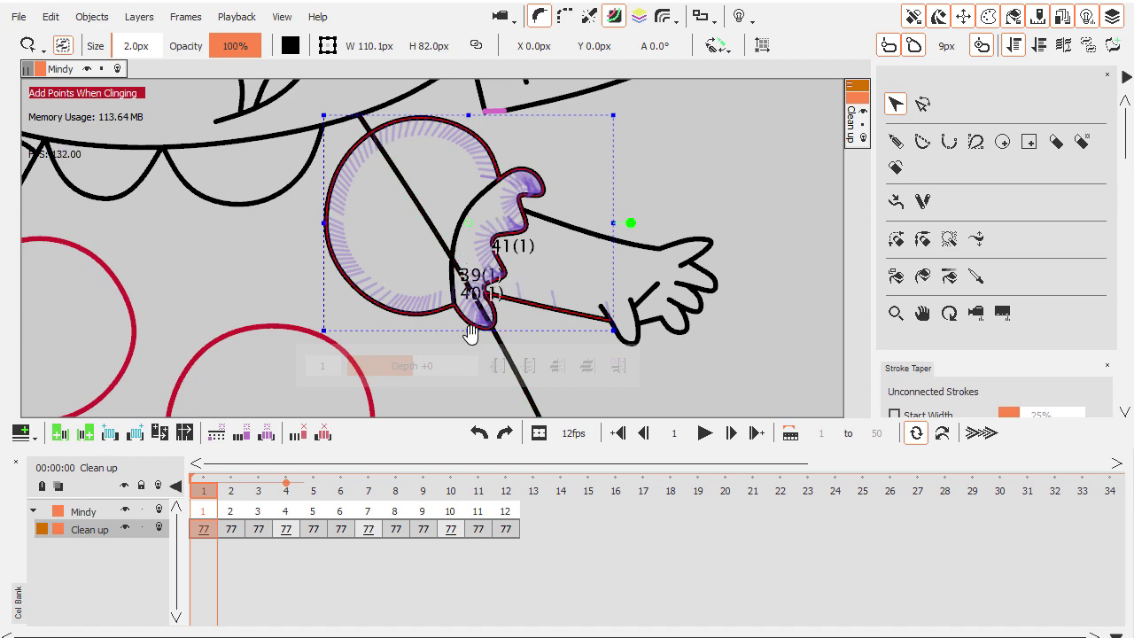
Raise the depth of the sleeve, cuff and forearm boundary strokes by 4, to 5.
left_click_drag(413, 373, 428, 373)
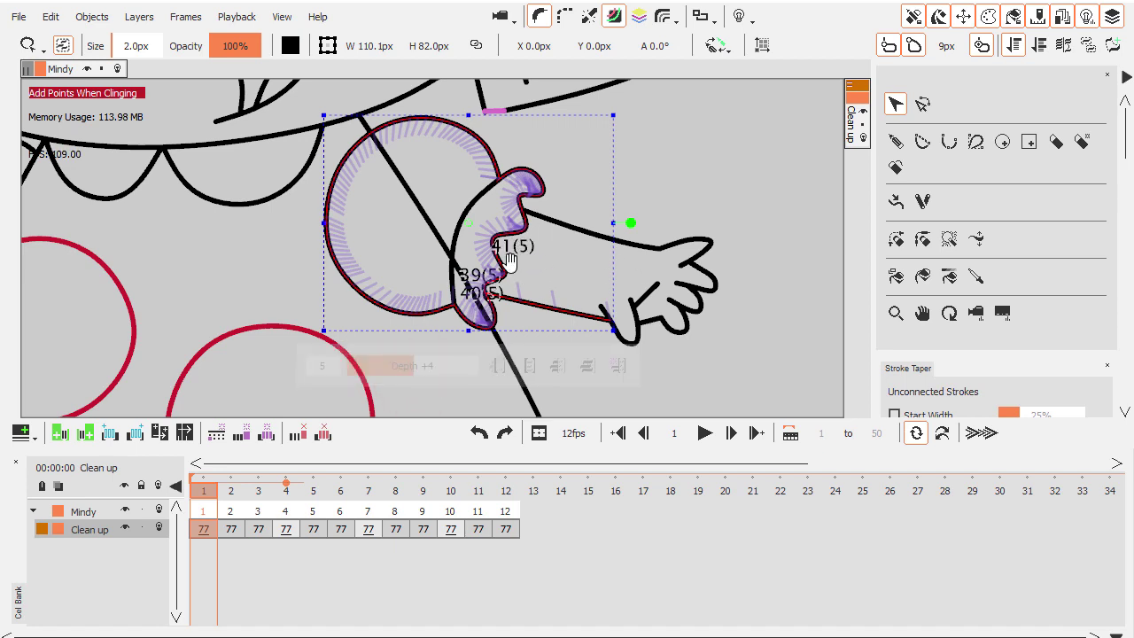
left_click(701, 172)
left_click(351, 209)
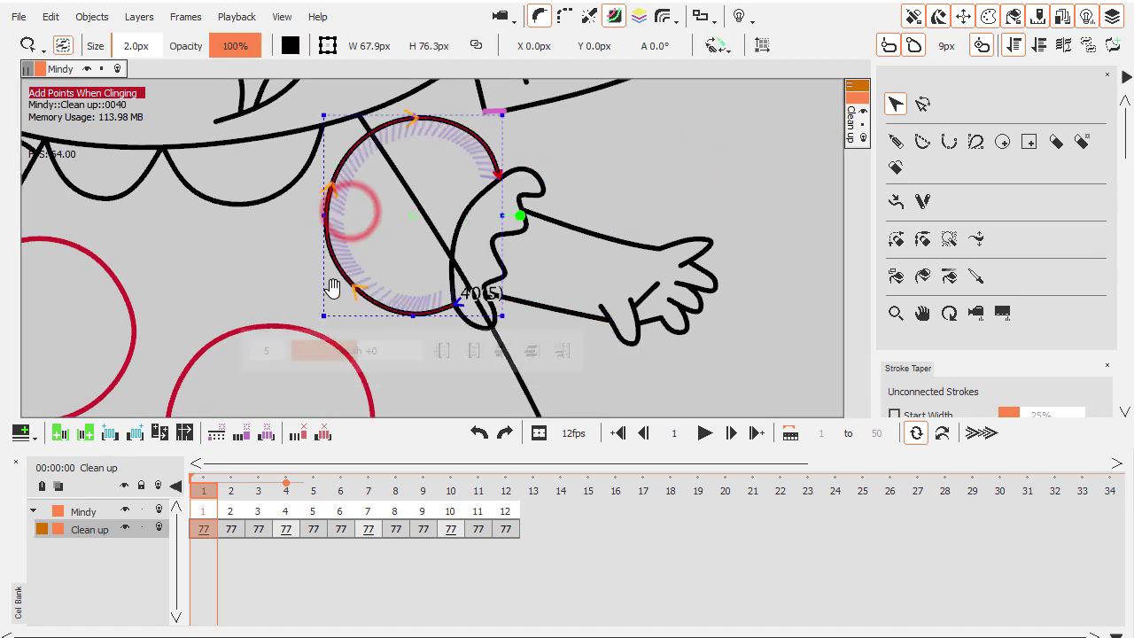
left_click(732, 170)
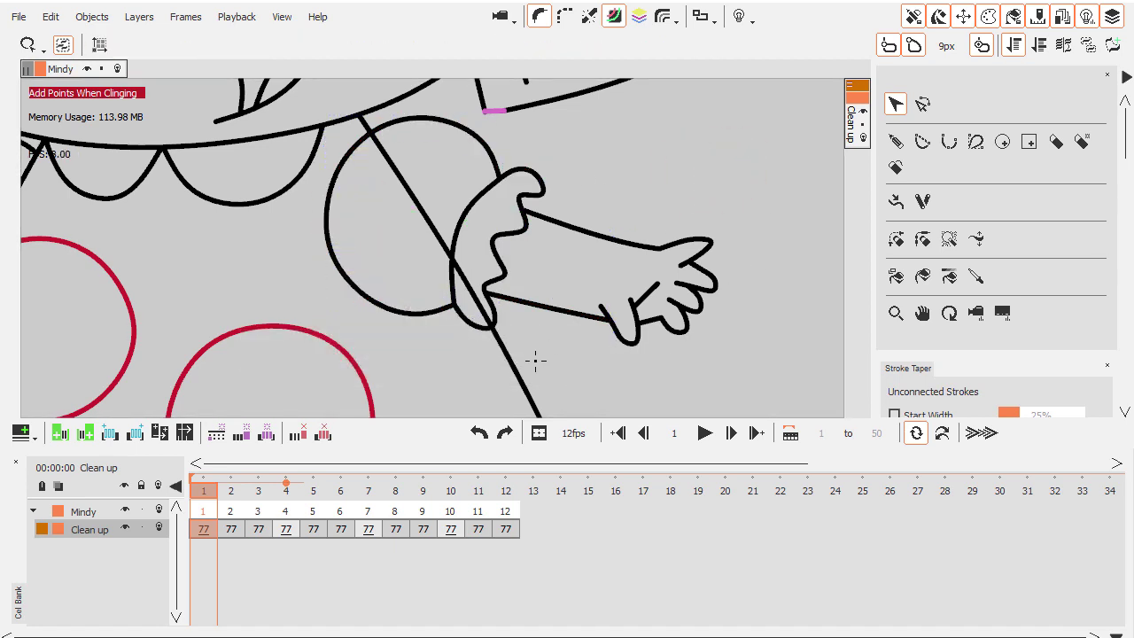
Mark the dress's side edge stroke that runs behind the sleeve and arm as an occluded stroke.
left_click(510, 373)
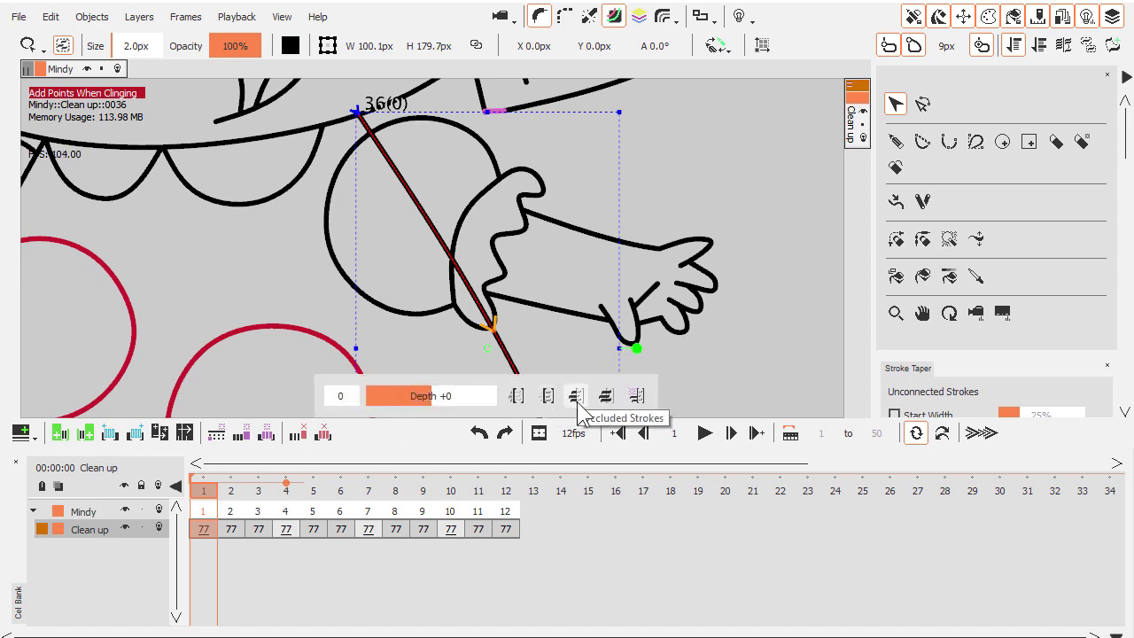
left_click(576, 399)
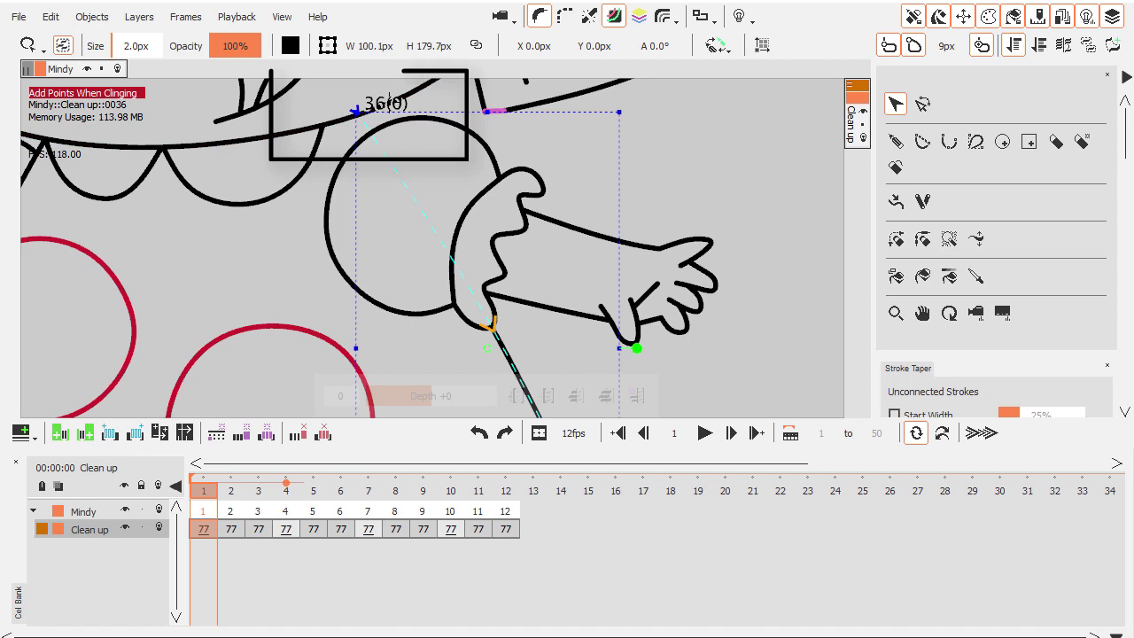
left_click(684, 202)
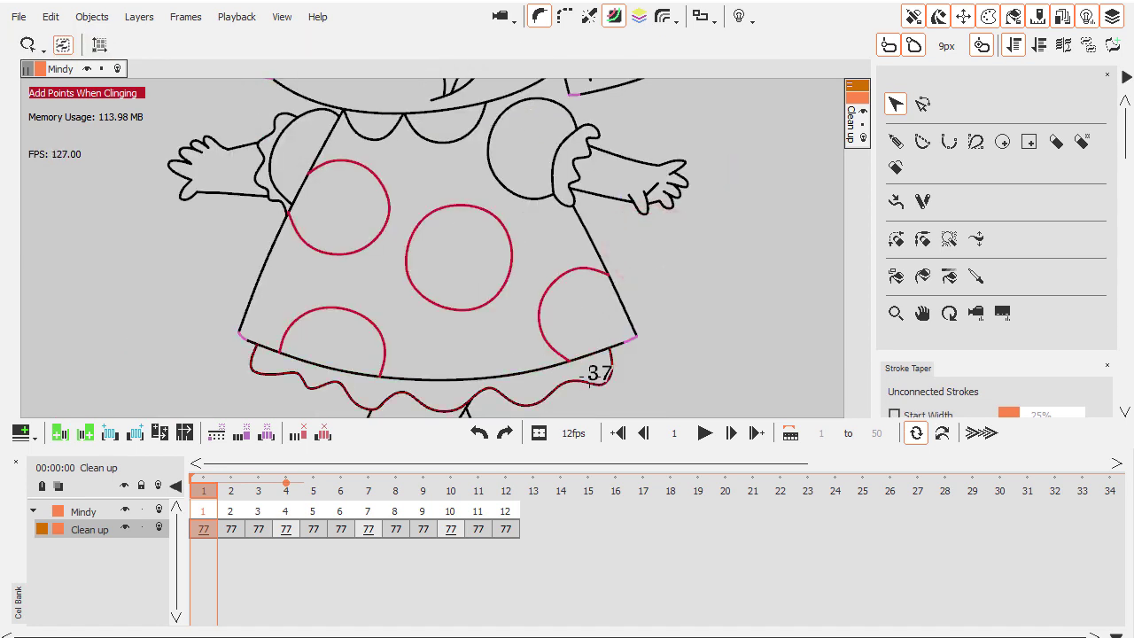
Check the petticoat boundary's depth, and set the occluded dress edge's depth to 3.
left_click(597, 372)
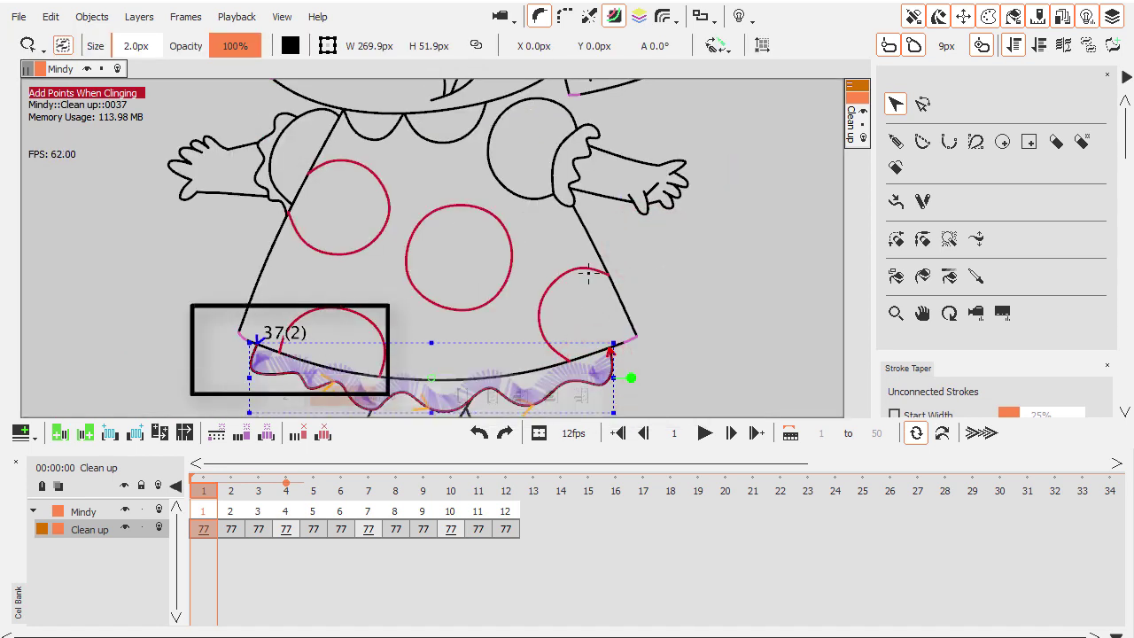
left_click(600, 230)
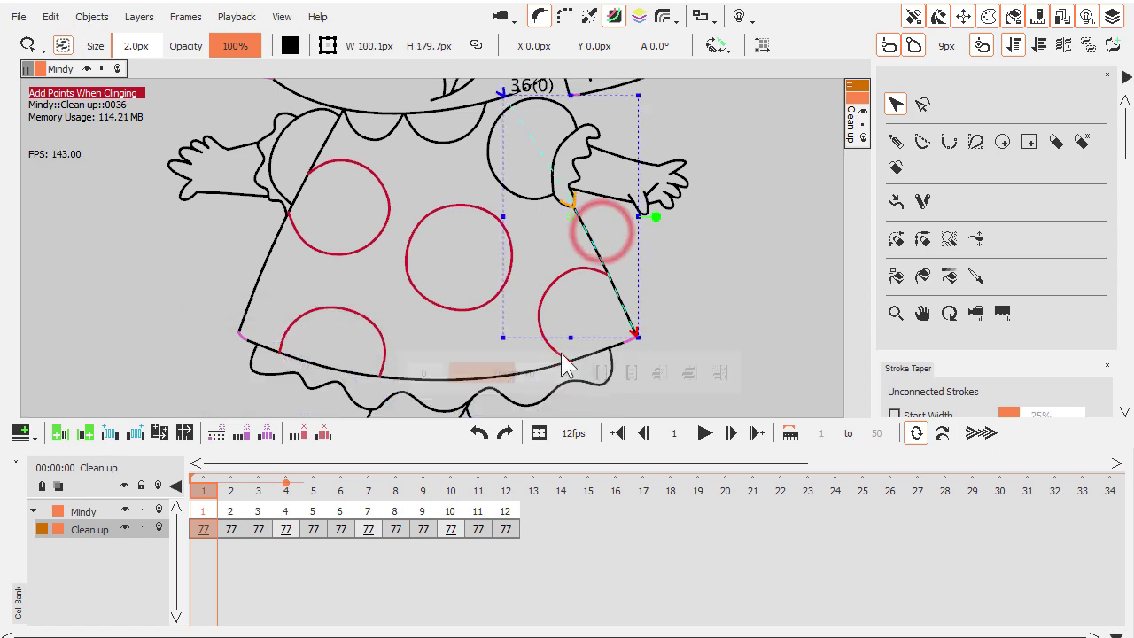
double_click(441, 372)
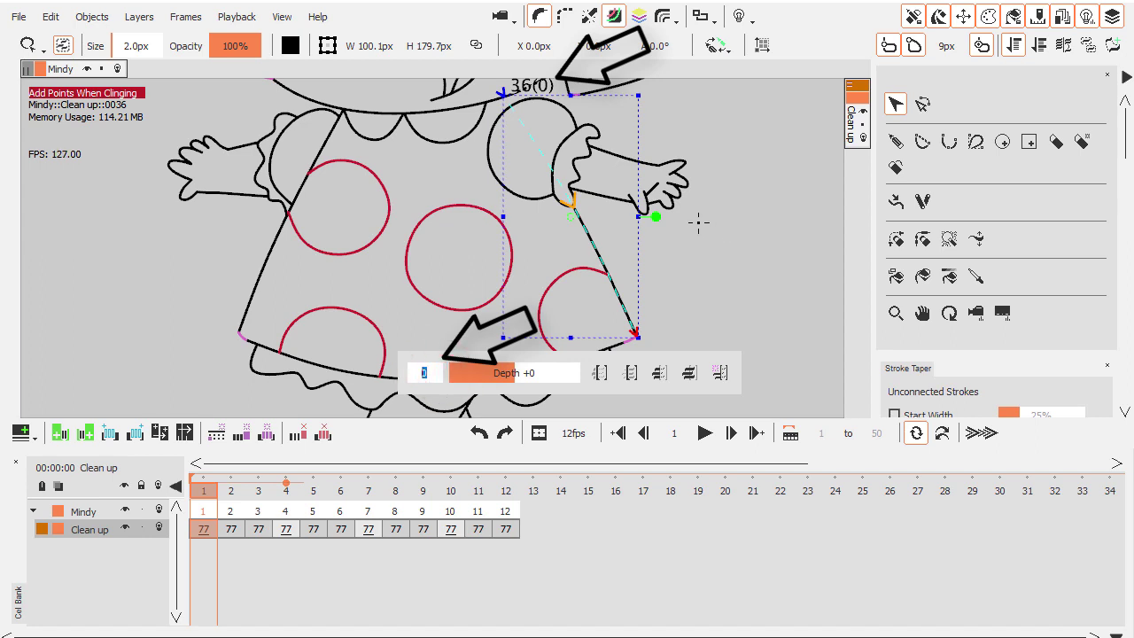
key("Return")
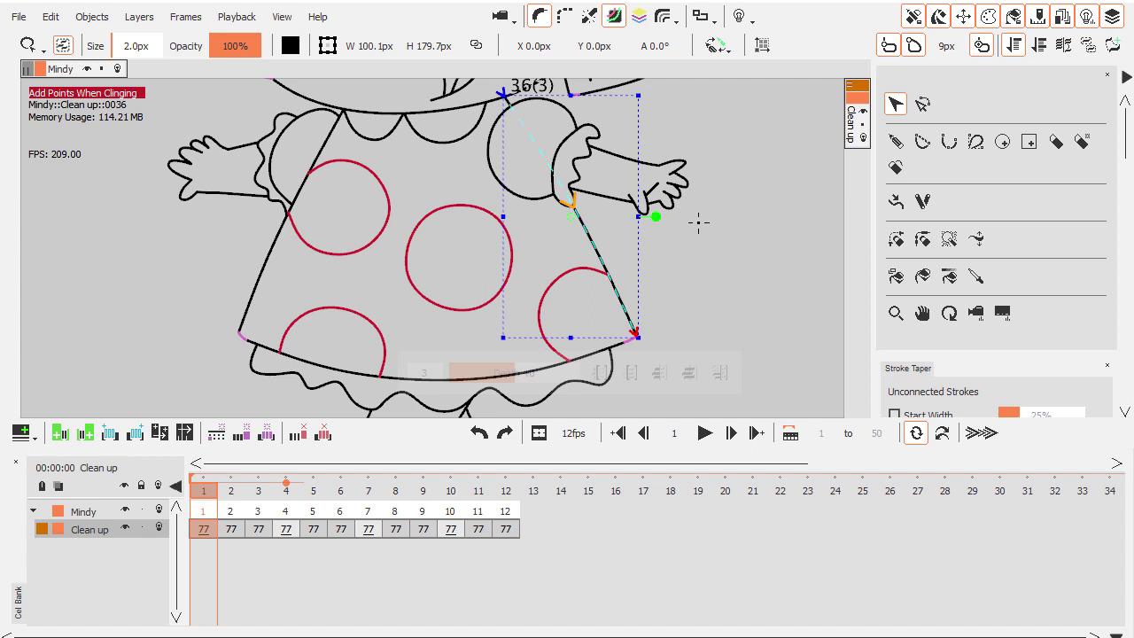
mouse_move(706, 260)
left_mouse_down()
mouse_move(691, 256)
mouse_move(679, 273)
left_mouse_up()
left_click(680, 268)
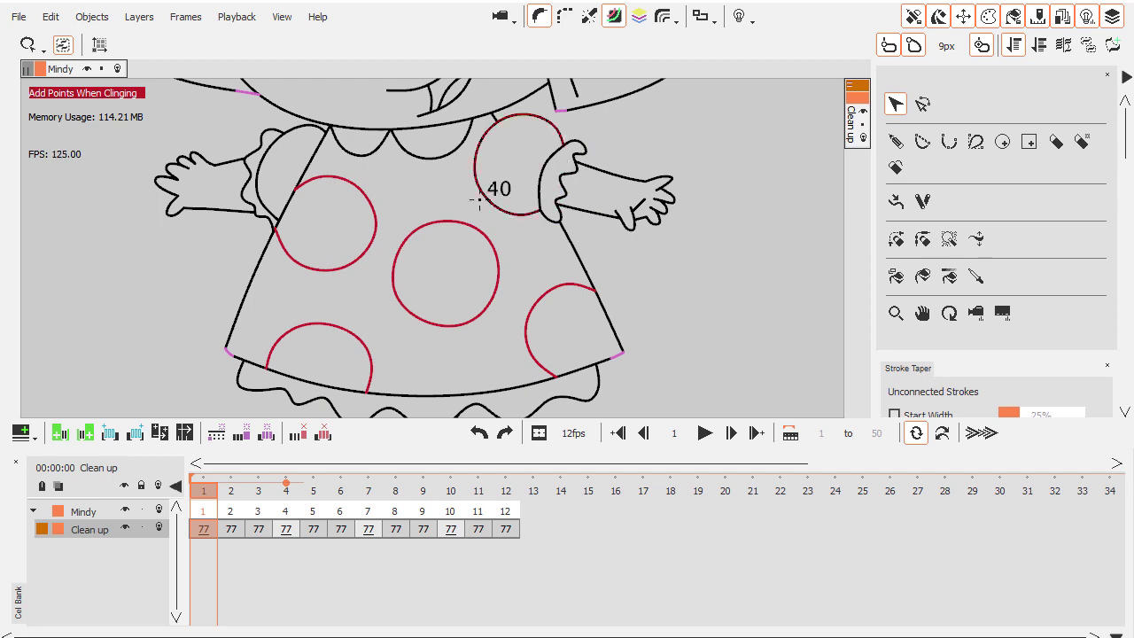
Transfer frame 1's boundary stroke settings to pass the sleeve, arm and dress edge occlusion on to the other frames.
right_click(203, 529)
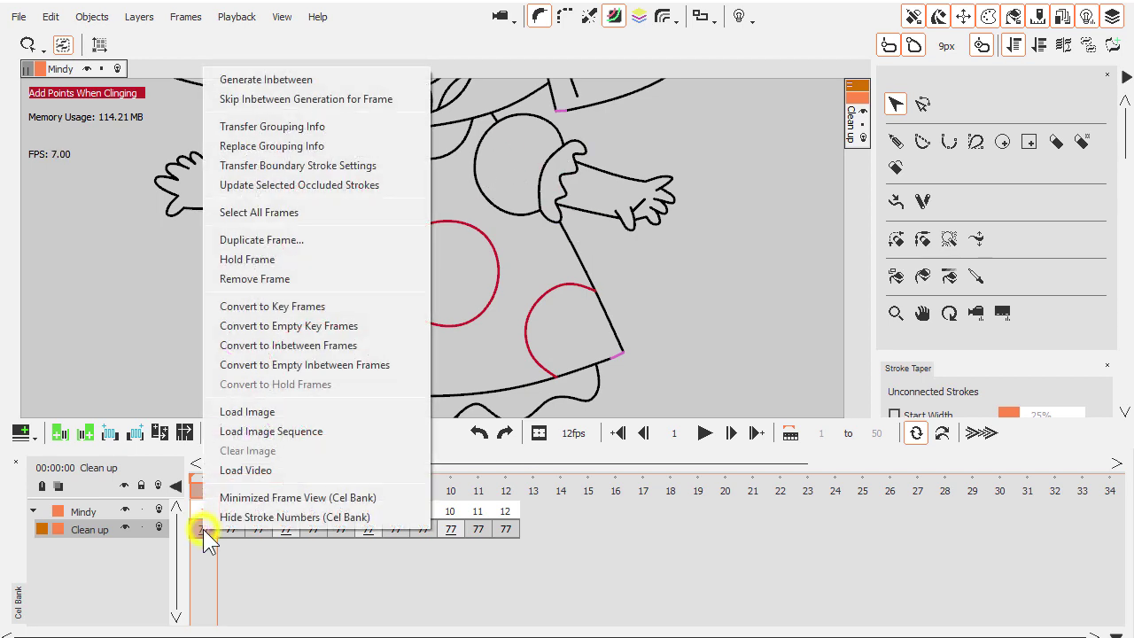
left_click(343, 165)
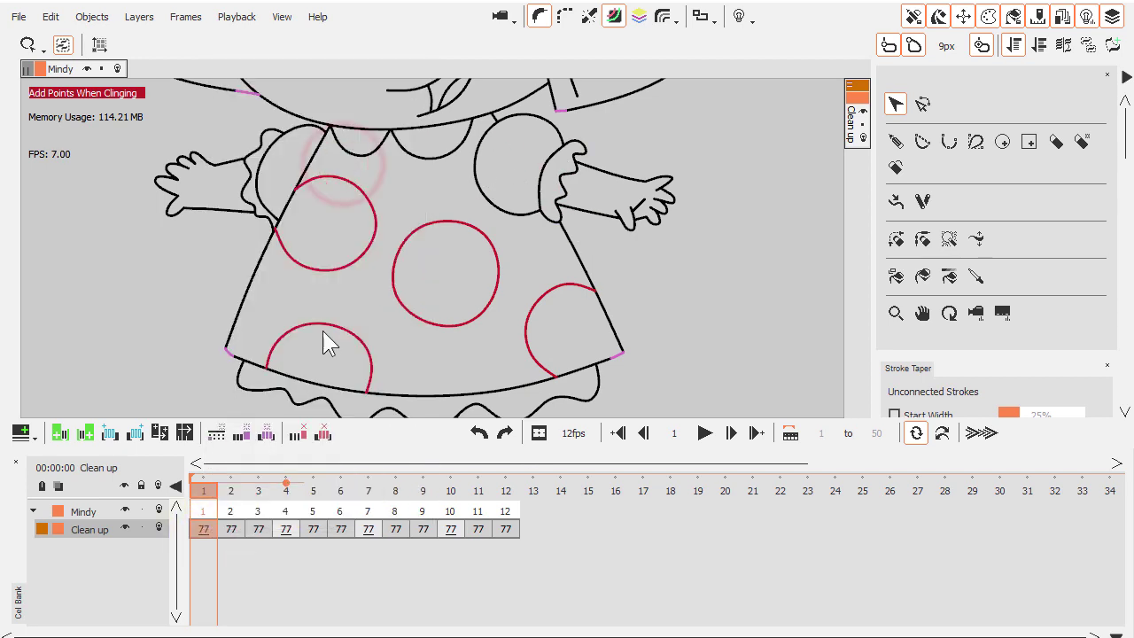
mouse_move(203, 493)
left_mouse_down()
mouse_move(313, 524)
mouse_move(525, 532)
mouse_move(200, 535)
left_mouse_up()
Play back the animation with the whole character in view to review the hidden overlaps, and stop on frame 1.
key("space")
mouse_move(674, 302)
left_mouse_down()
mouse_move(689, 287)
mouse_move(712, 298)
left_mouse_up()
left_click(716, 297)
left_click(720, 304)
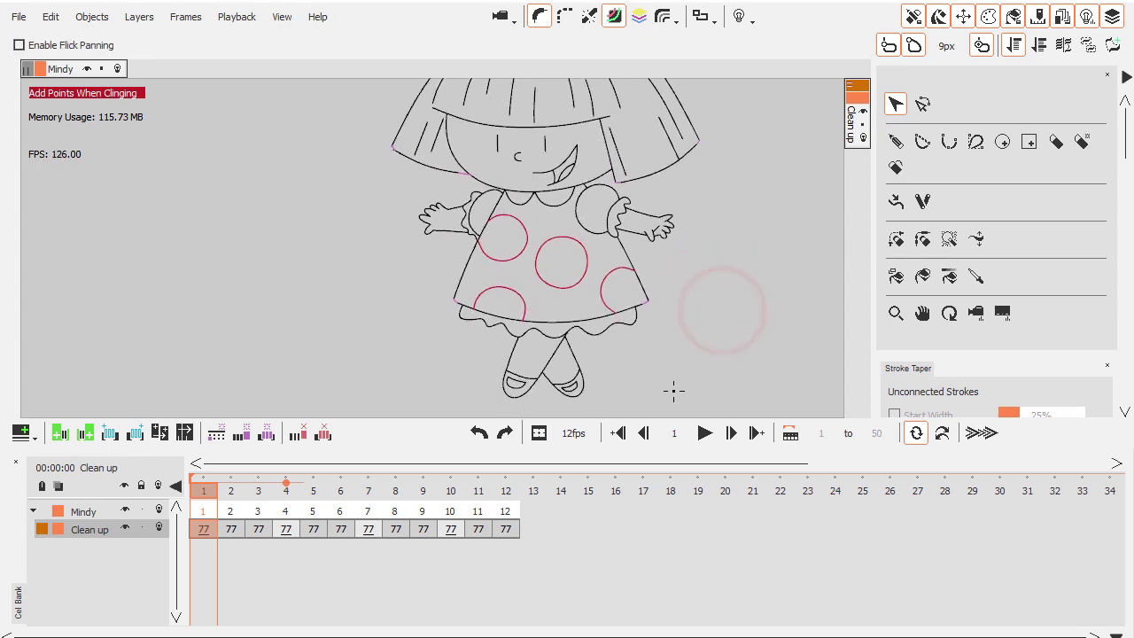
left_click(704, 433)
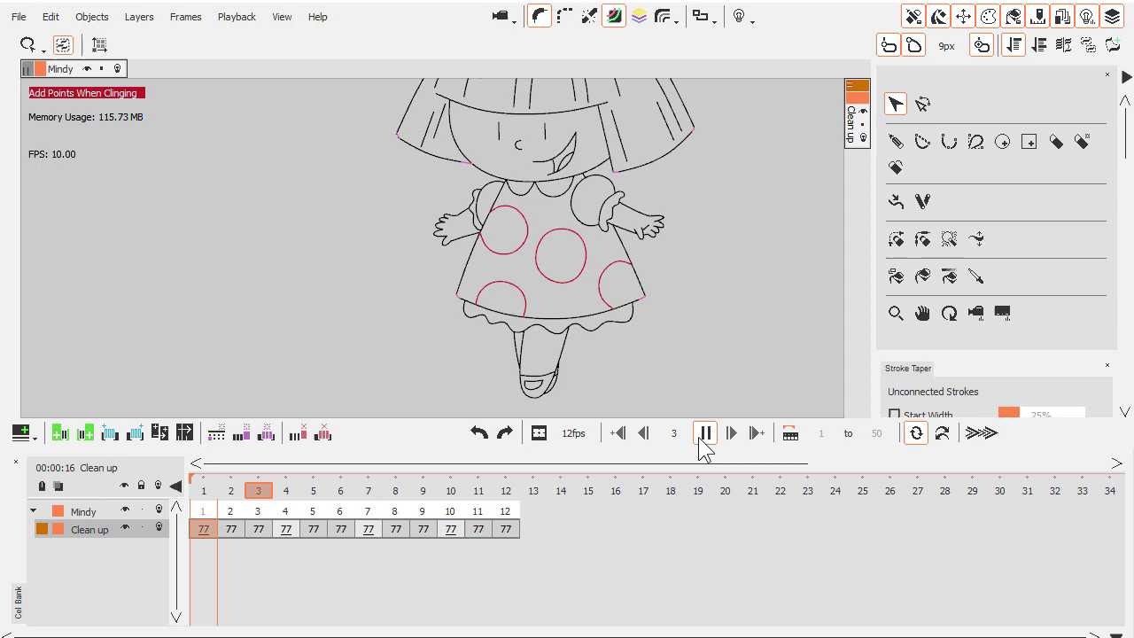
left_click(702, 434)
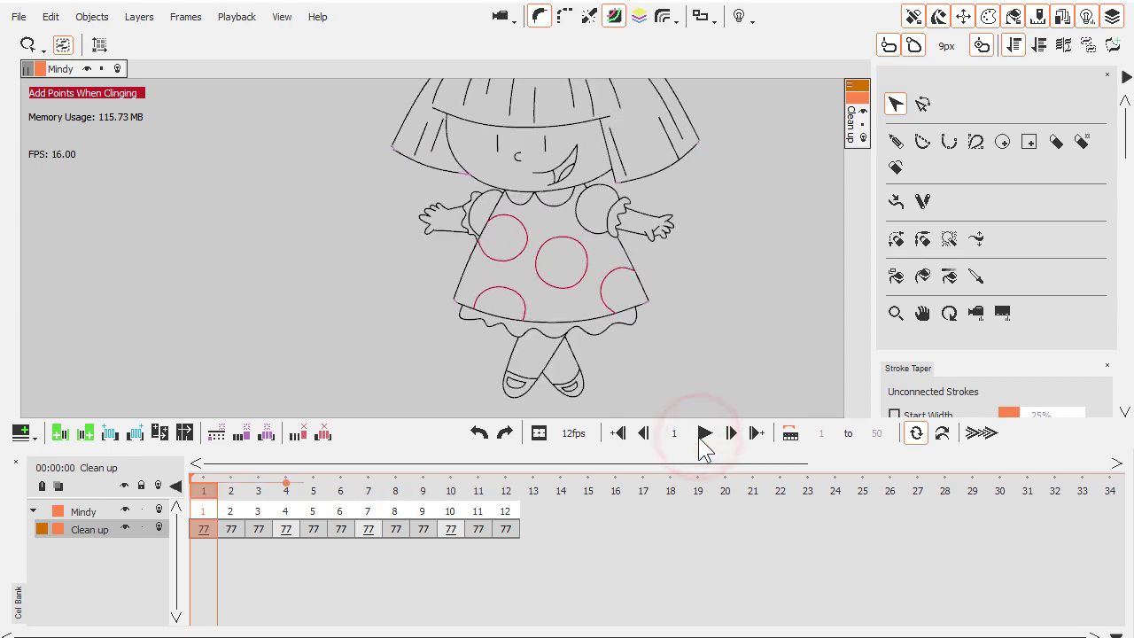